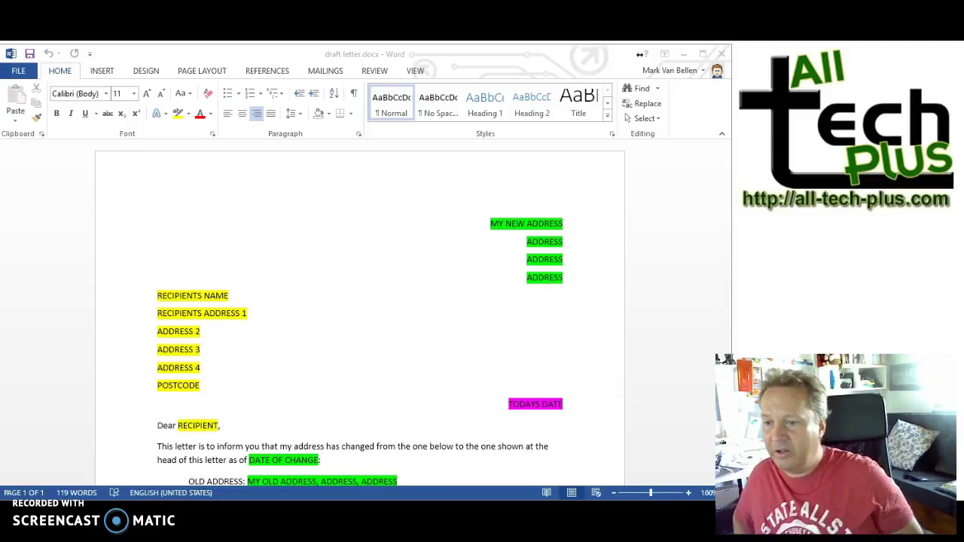
Step: Replace the MY NEW ADDRESS placeholder block with the real sender address
{"action": "left_click", "coordinate": [488, 224]}
{"action": "left_click_drag", "start_coordinate": [489, 223], "coordinate": [565, 281]}
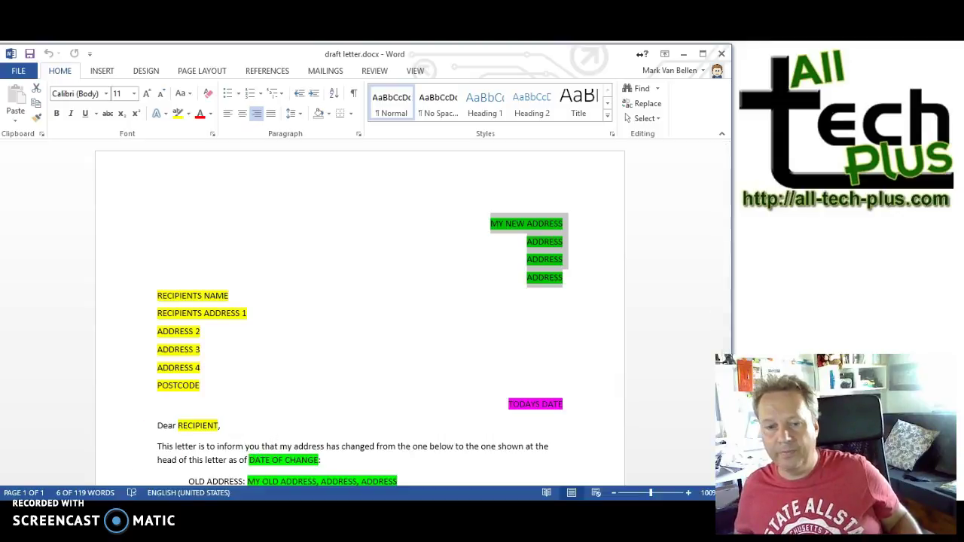
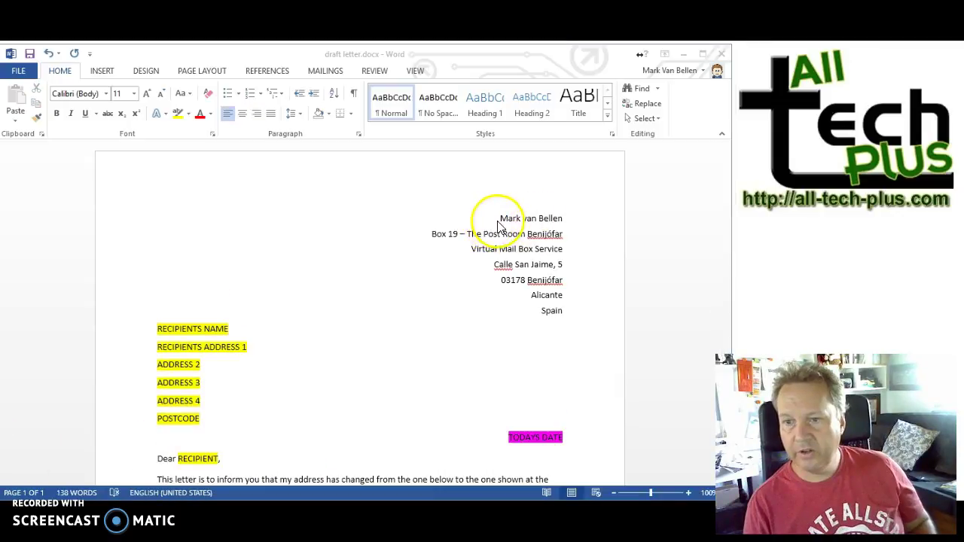
{"action": "left_click_drag", "start_coordinate": [500, 216], "coordinate": [562, 305]}
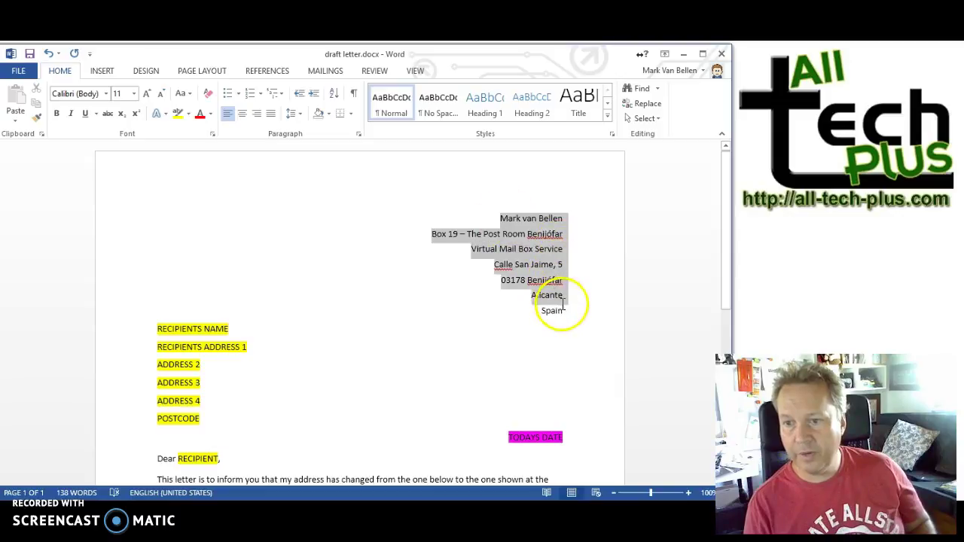
{"action": "left_click", "coordinate": [374, 248]}
Step: Fill in the old address, the 1st August 2016 change date and the signature name, then switch to Excel
{"action": "scroll", "coordinate": [355, 268], "scroll_direction": "down", "scroll_amount": 2}
{"action": "scroll", "coordinate": [347, 279], "scroll_direction": "down", "scroll_amount": 4}
{"action": "scroll", "coordinate": [282, 324], "scroll_direction": "up", "scroll_amount": 1}
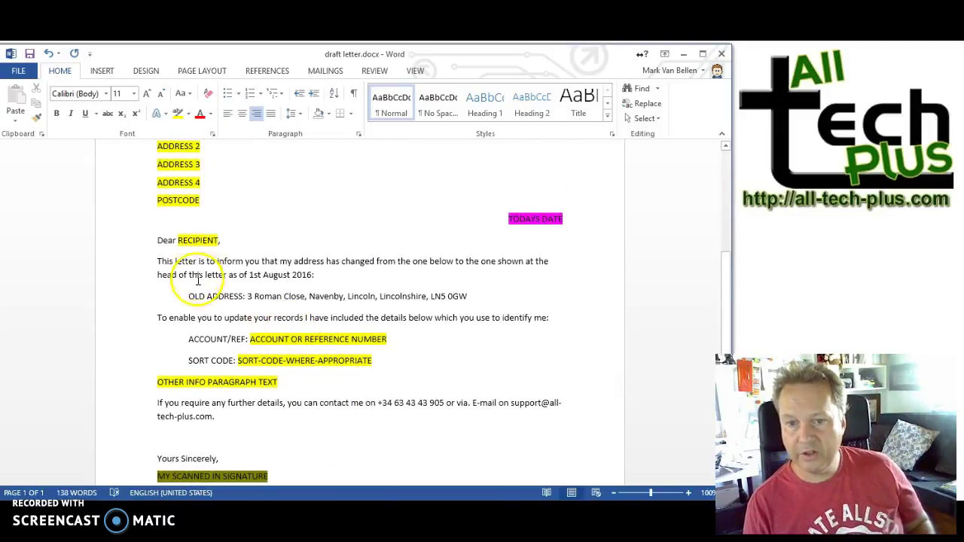
{"action": "left_click_drag", "start_coordinate": [248, 296], "coordinate": [470, 297]}
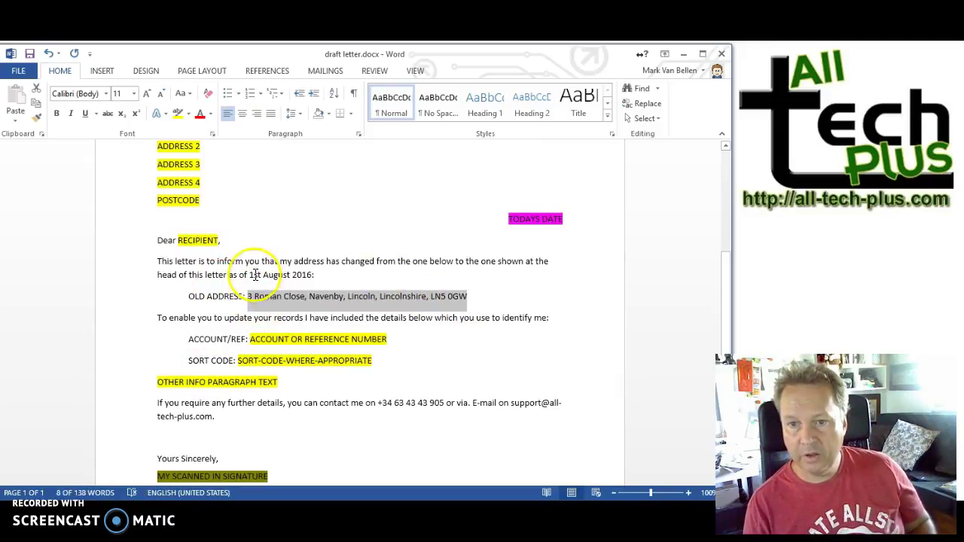
{"action": "left_click_drag", "start_coordinate": [249, 275], "coordinate": [314, 276]}
{"action": "scroll", "coordinate": [211, 345], "scroll_direction": "down", "scroll_amount": 3}
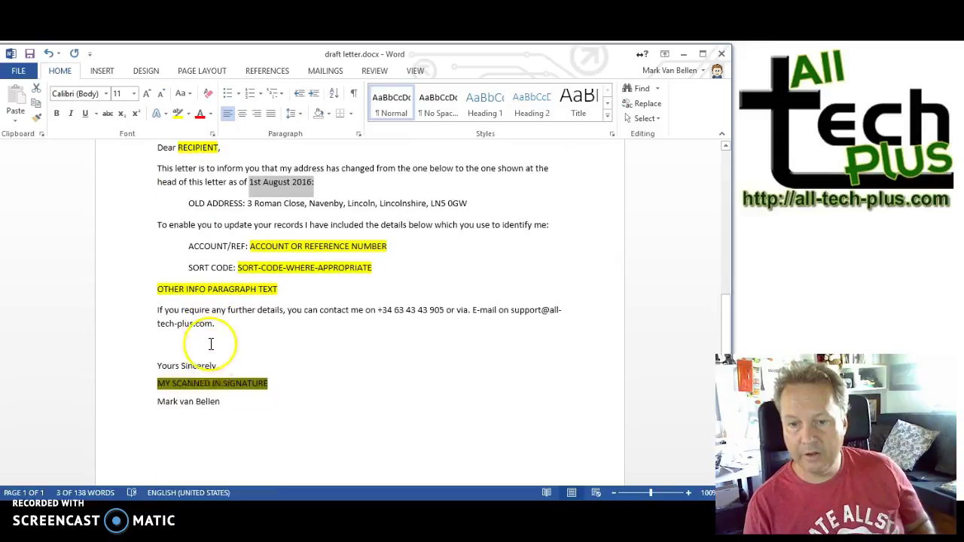
{"action": "left_click_drag", "start_coordinate": [221, 402], "coordinate": [190, 406]}
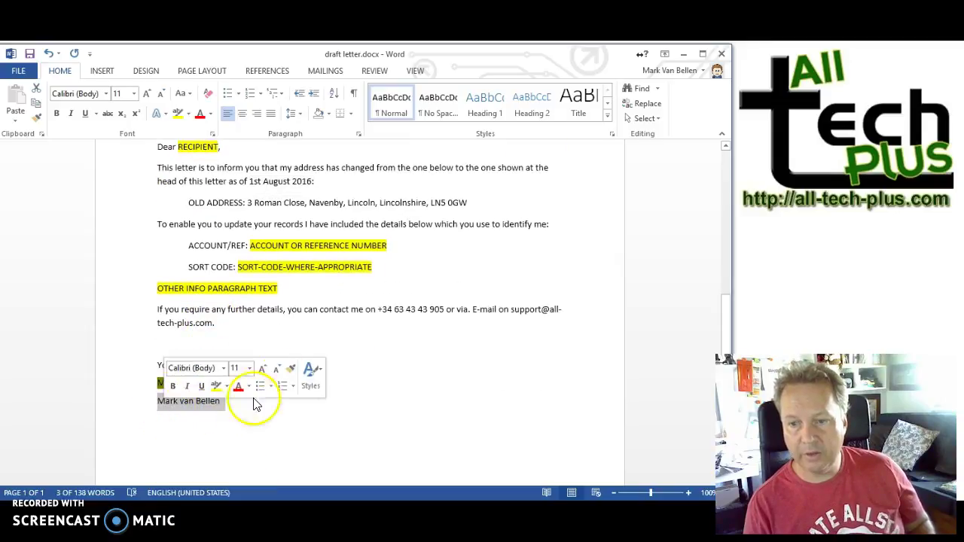
{"action": "scroll", "coordinate": [376, 320], "scroll_direction": "up", "scroll_amount": 5}
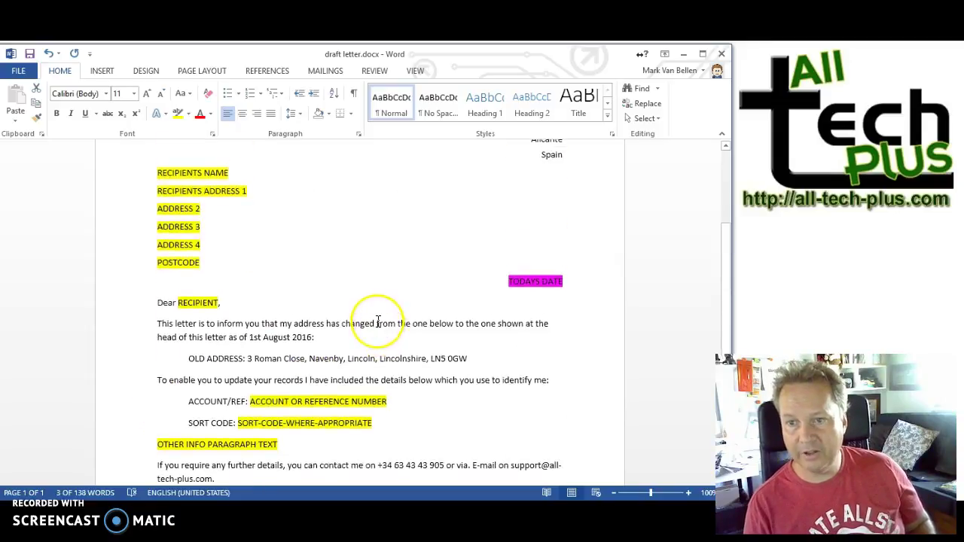
{"action": "scroll", "coordinate": [378, 323], "scroll_direction": "up", "scroll_amount": 3}
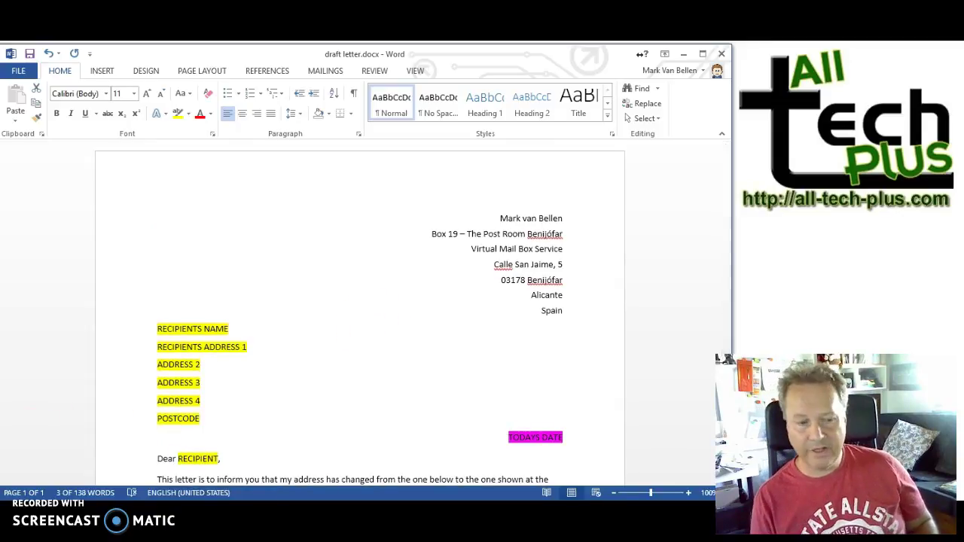
{"action": "key", "text": "alt+Tab"}
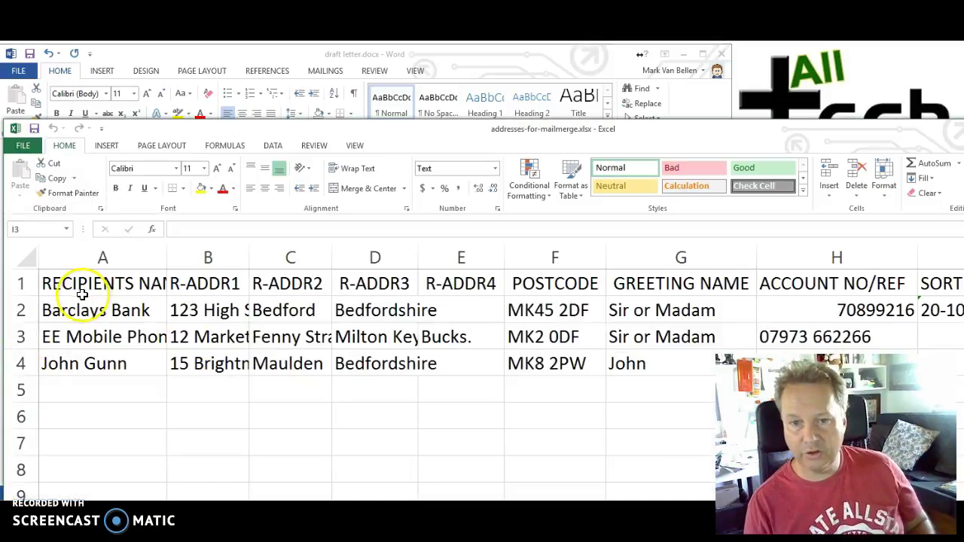
Step: Check the headings R-ADDR1 to R-ADDR4, POSTCODE, GREETING NAME and ACCOUNT NO/REF
{"action": "left_click", "coordinate": [21, 283]}
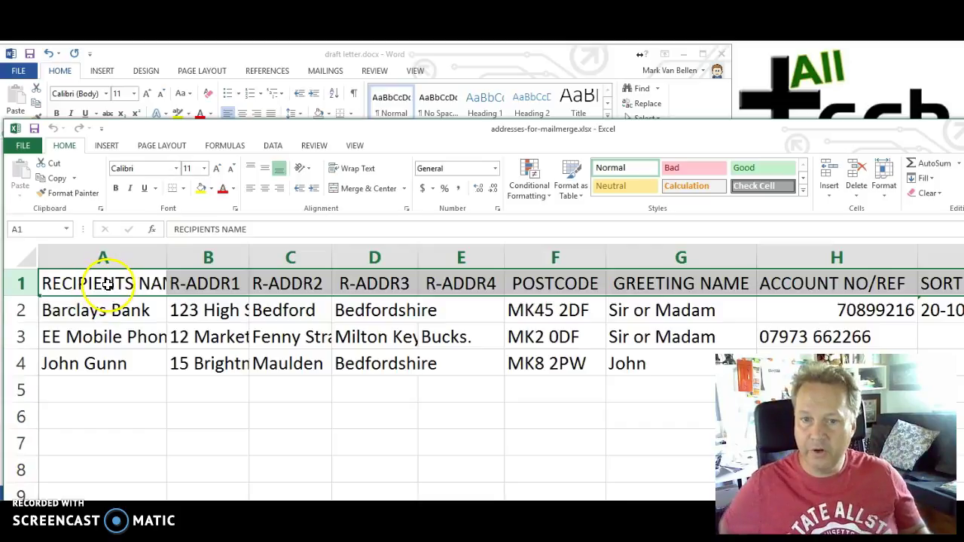
{"action": "left_click", "coordinate": [238, 294]}
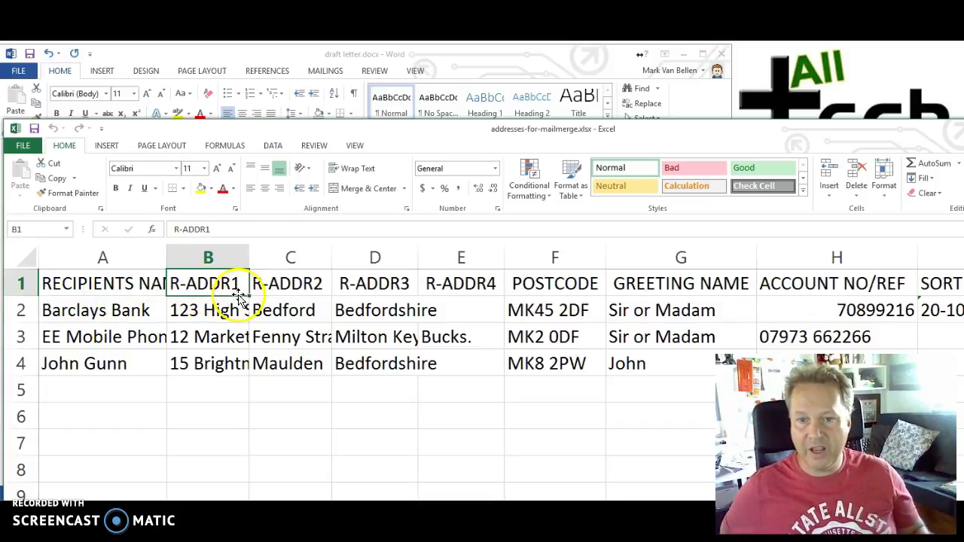
{"action": "left_click", "coordinate": [294, 283]}
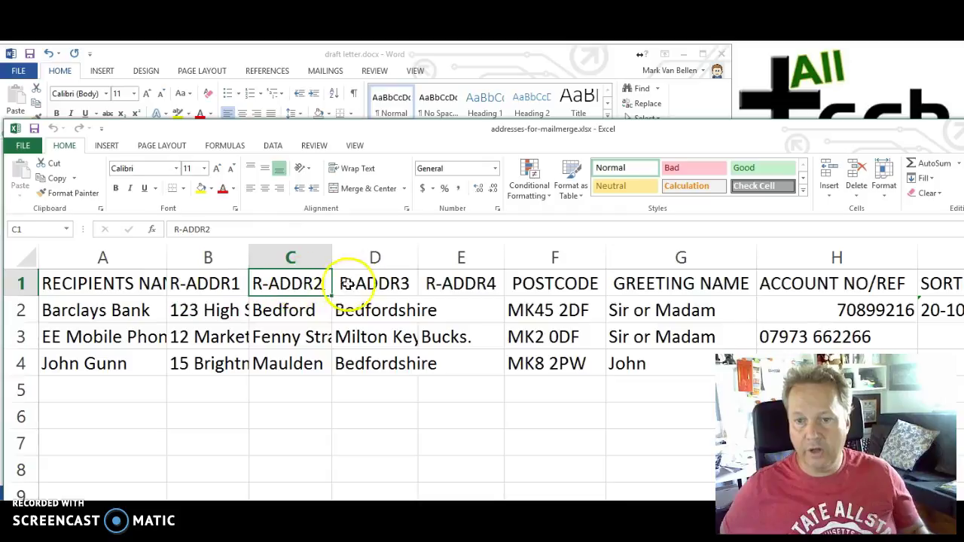
{"action": "left_click", "coordinate": [381, 284]}
{"action": "left_click", "coordinate": [479, 284]}
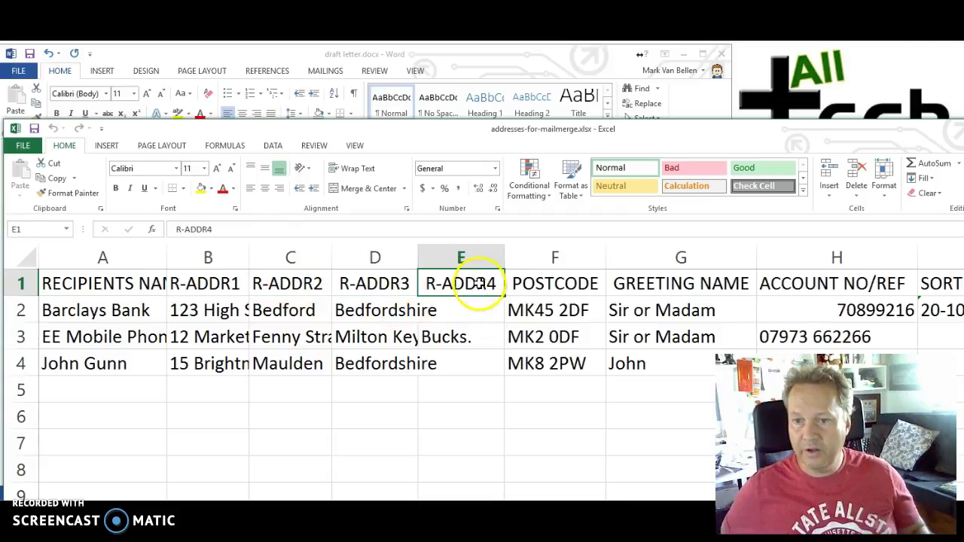
{"action": "left_click", "coordinate": [539, 285]}
{"action": "left_click", "coordinate": [712, 285]}
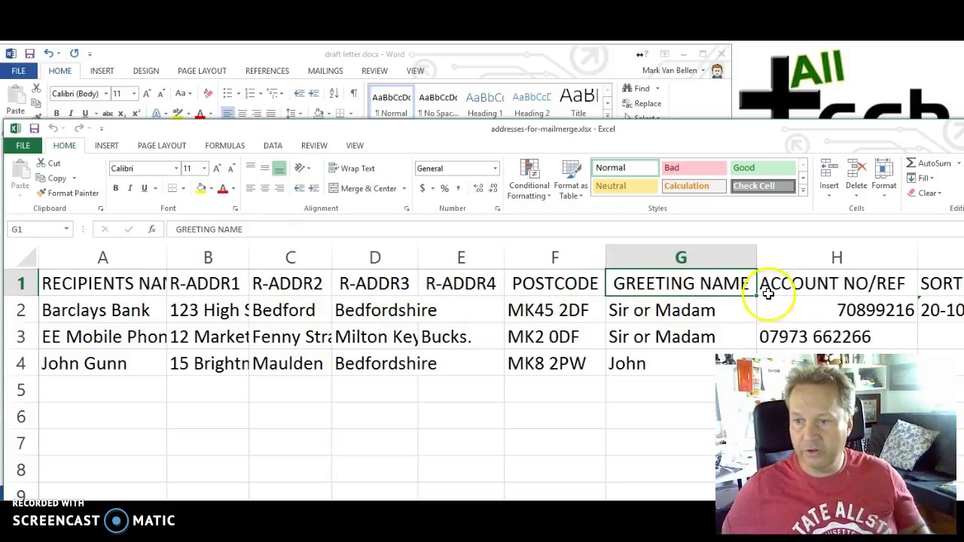
{"action": "left_click", "coordinate": [833, 283]}
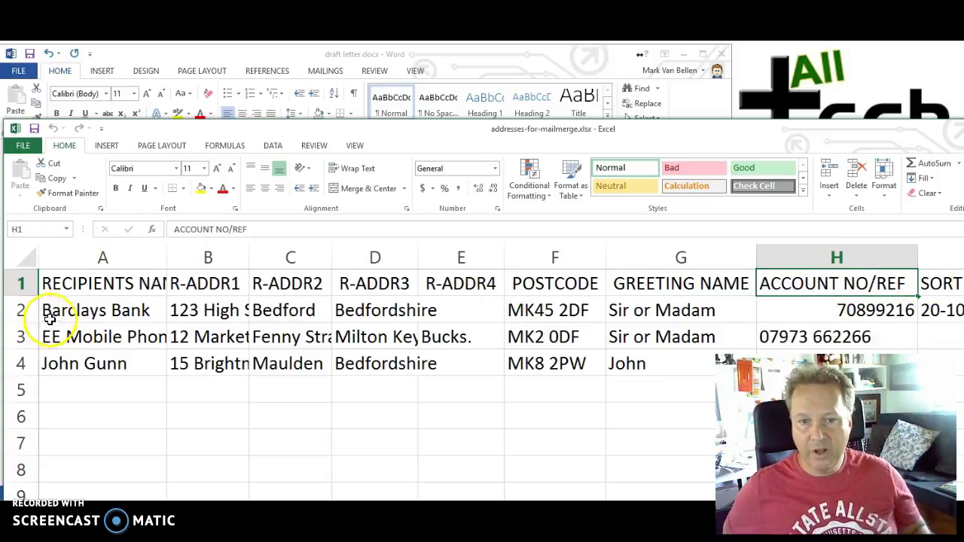
Step: Look over the Barclays Bank, EE Mobile Phones and personal records, then close the workbook
{"action": "left_click", "coordinate": [26, 310]}
{"action": "left_click", "coordinate": [29, 339]}
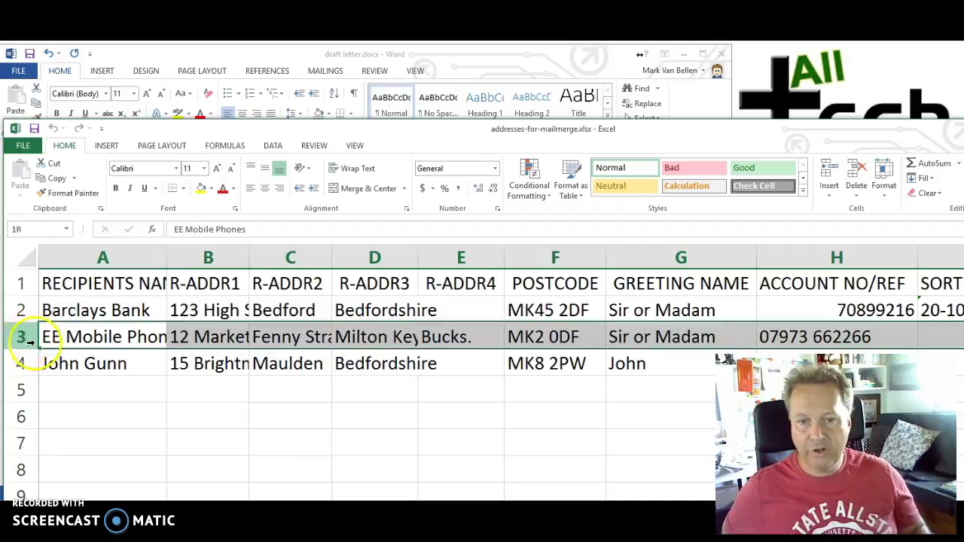
{"action": "left_click", "coordinate": [26, 363]}
{"action": "left_click", "coordinate": [23, 389]}
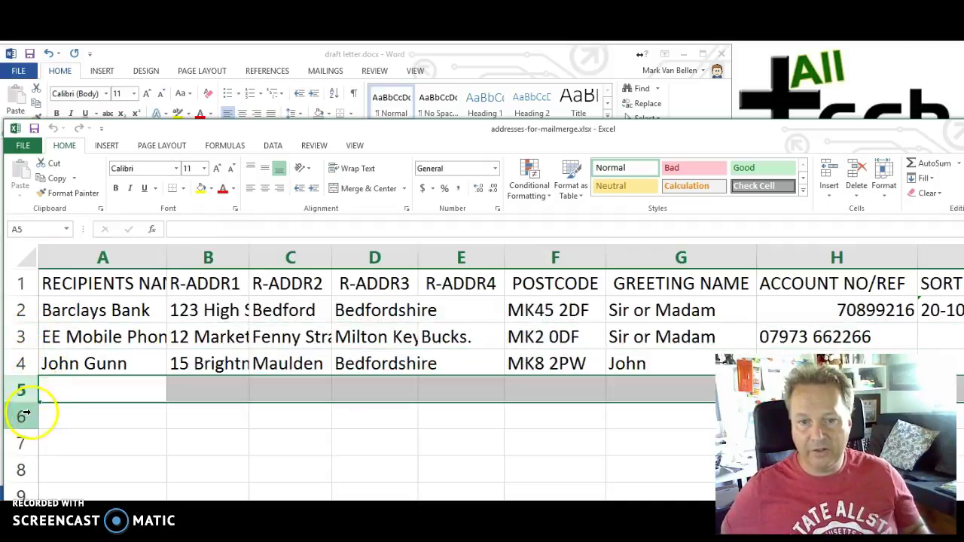
{"action": "left_click", "coordinate": [22, 413]}
{"action": "left_click", "coordinate": [34, 443]}
{"action": "left_click", "coordinate": [63, 313]}
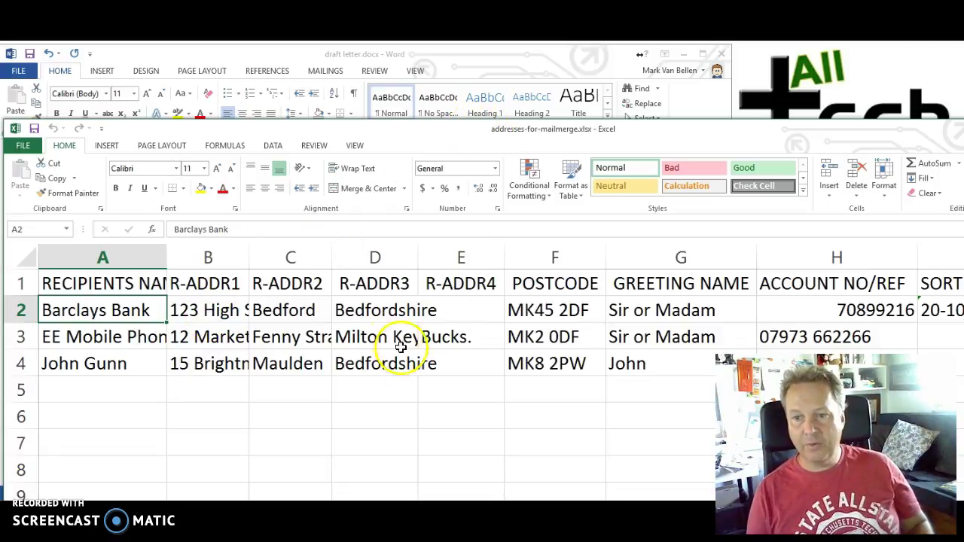
{"action": "left_click_drag", "start_coordinate": [517, 134], "coordinate": [150, 156]}
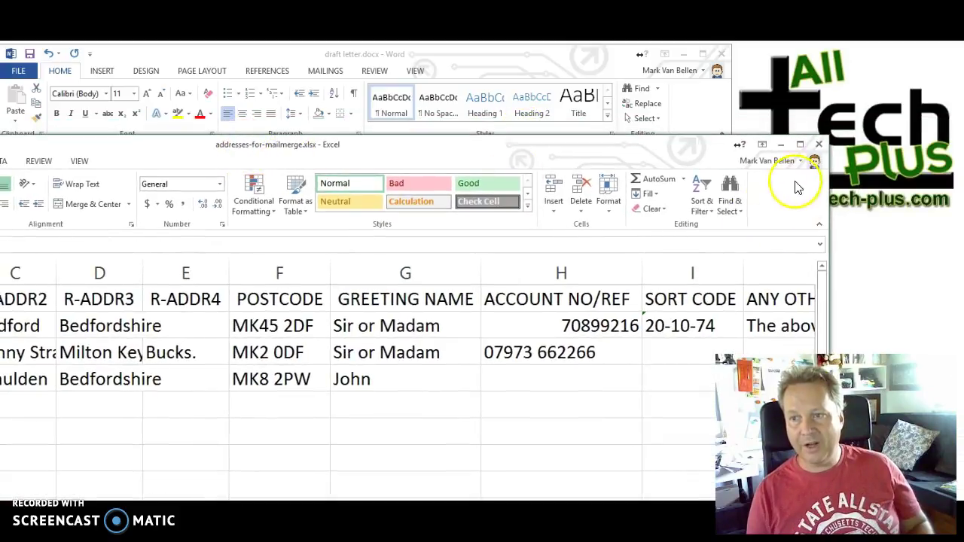
{"action": "left_click", "coordinate": [817, 144]}
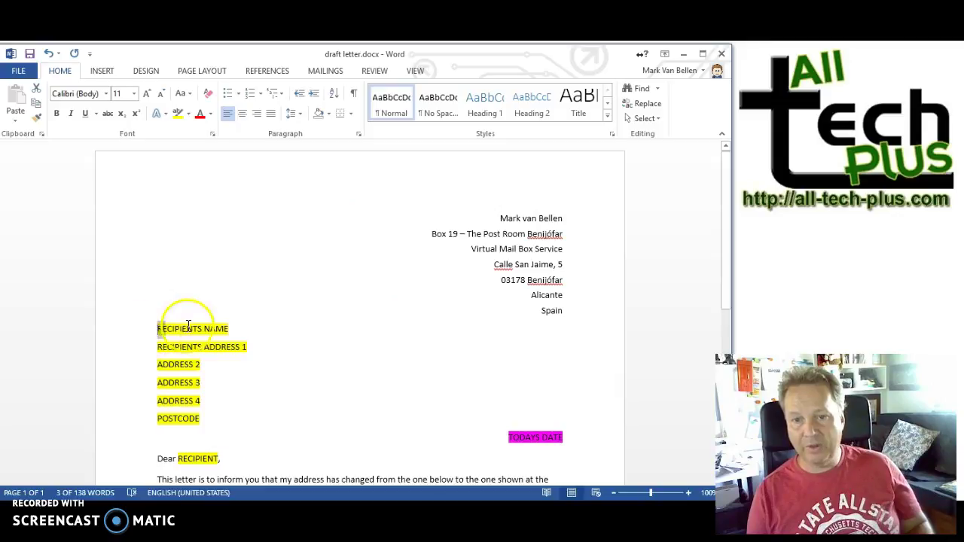
Step: Launch the Step-by-Step Mail Merge Wizard from Mailings > Start Mail Merge
{"action": "left_click_drag", "start_coordinate": [177, 329], "coordinate": [203, 411]}
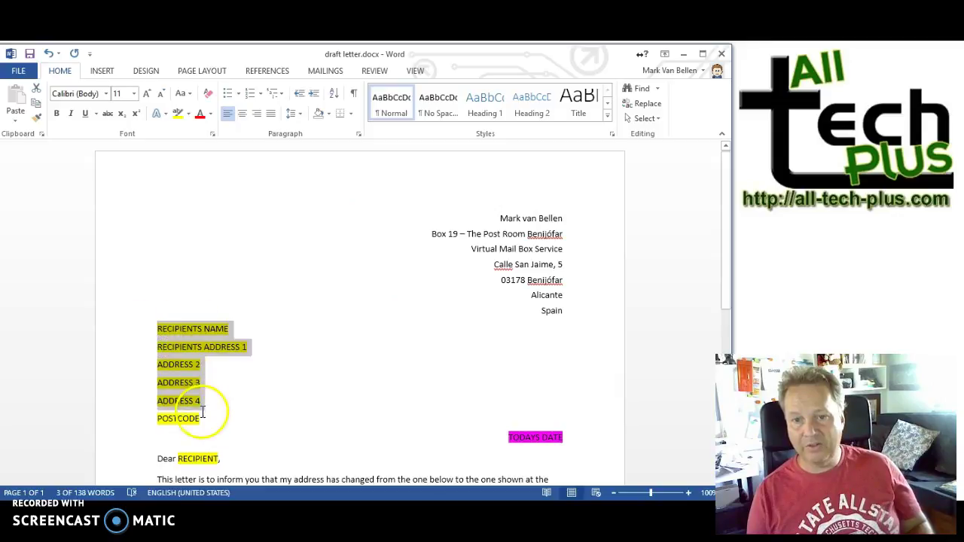
{"action": "left_click", "coordinate": [200, 332]}
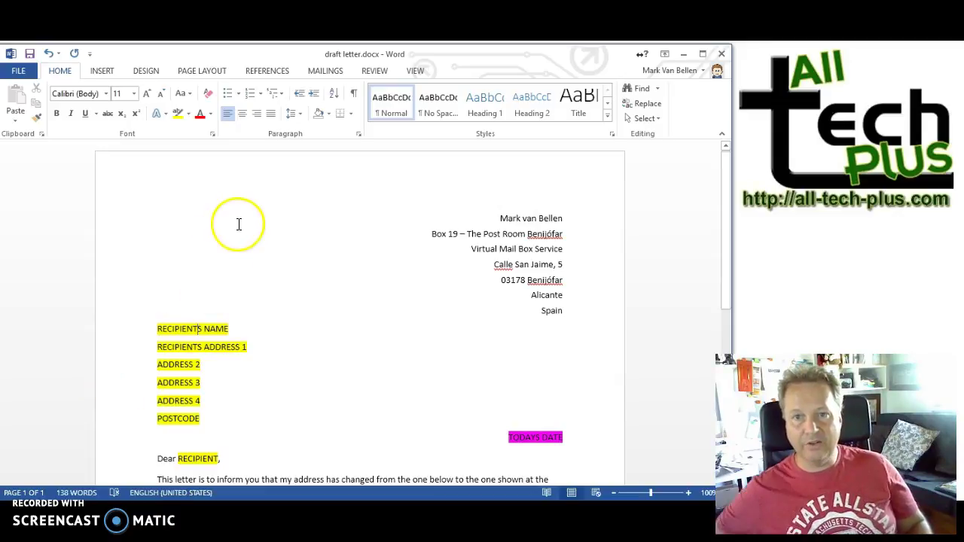
{"action": "left_click", "coordinate": [320, 74]}
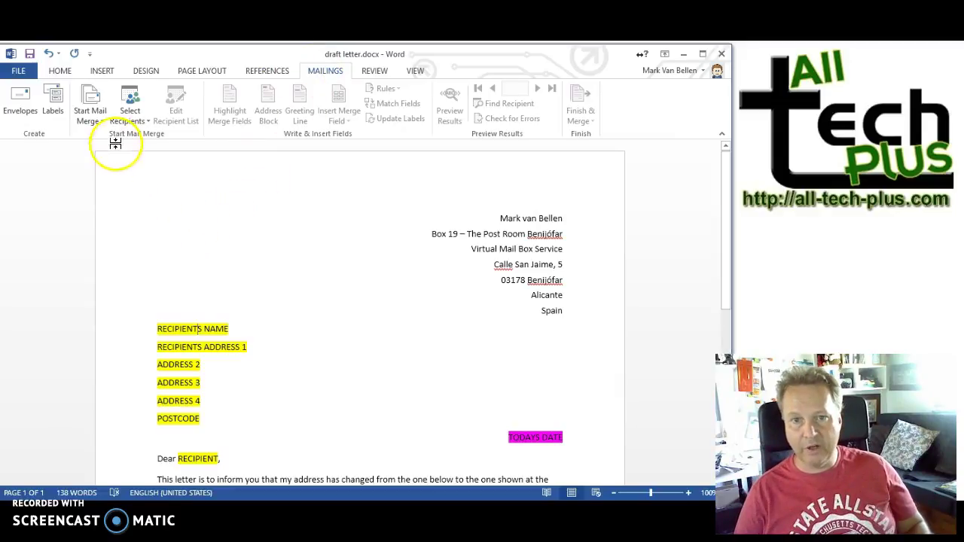
{"action": "left_click", "coordinate": [102, 125]}
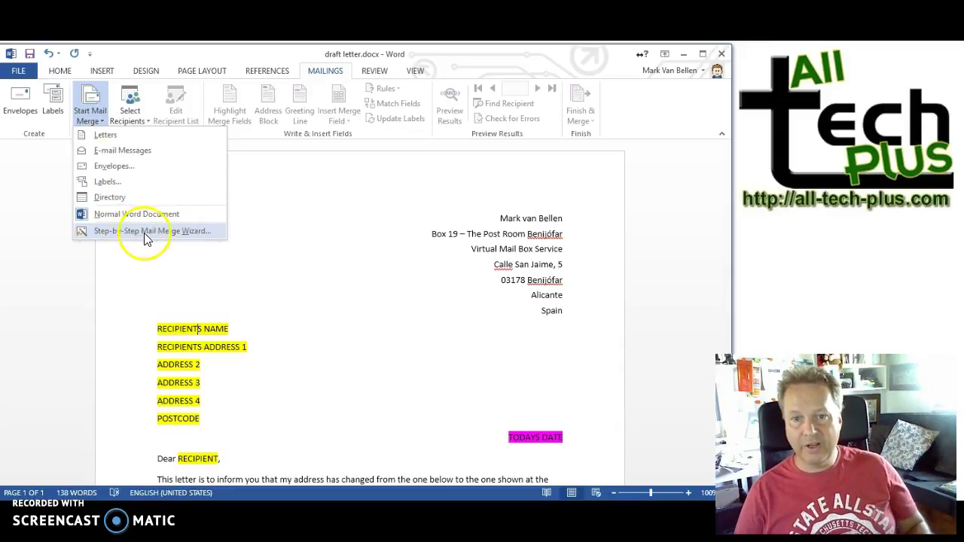
{"action": "left_click", "coordinate": [154, 232]}
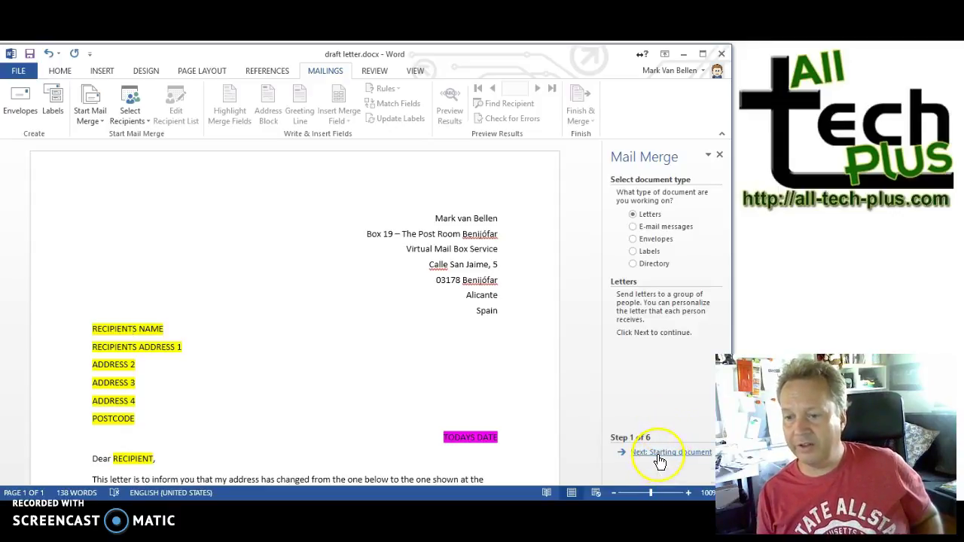
Step: Advance the wizard to Step 3 of 6, Select recipients, with Use an existing list chosen
{"action": "left_click", "coordinate": [660, 453]}
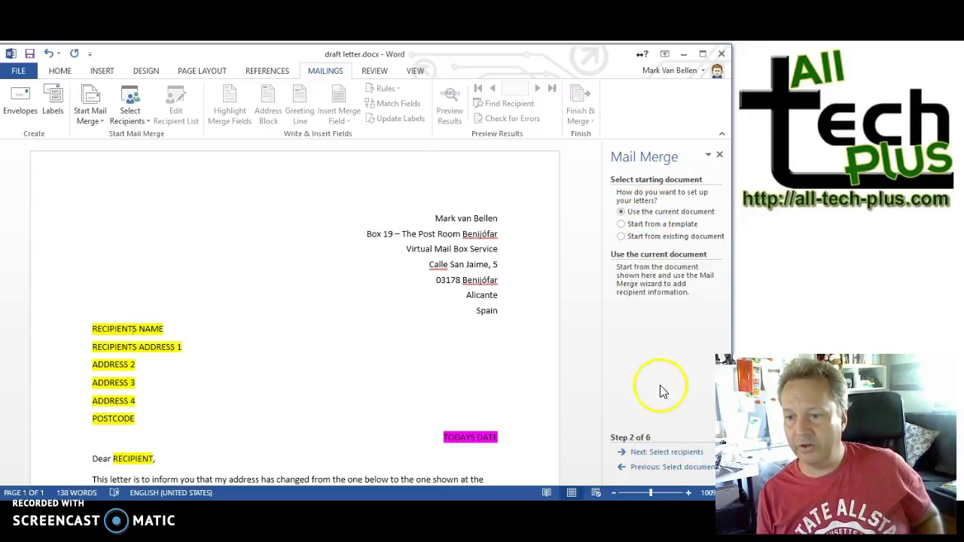
{"action": "left_click", "coordinate": [663, 455]}
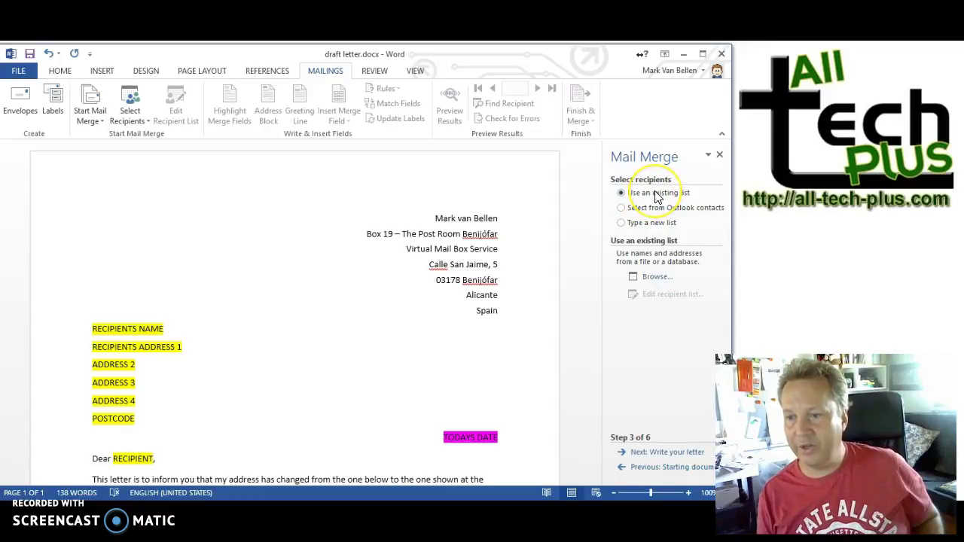
Step: Open addresses-for-mailmerge.xlsx from big-glossy-stuff, accept Sheet1$ and keep all three recipients
{"action": "left_click", "coordinate": [656, 278]}
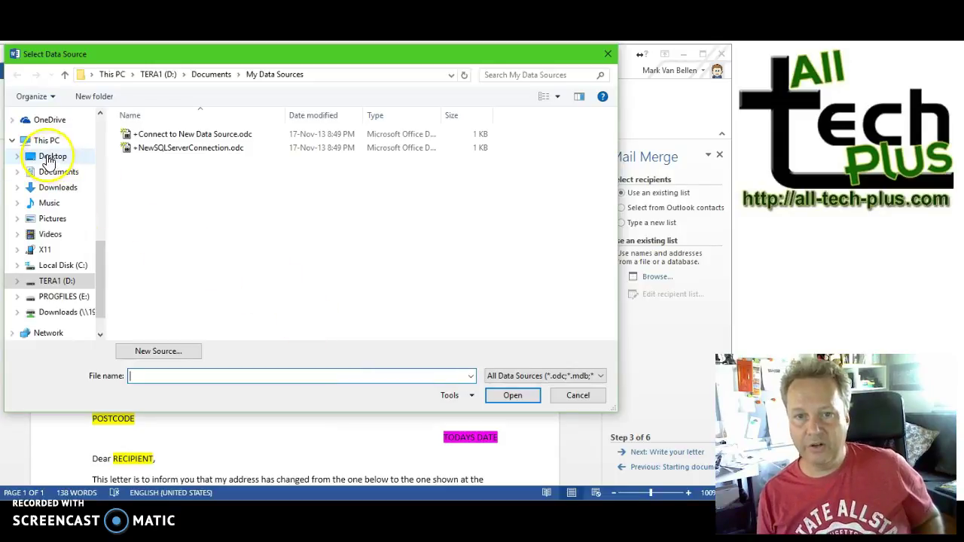
{"action": "scroll", "coordinate": [101, 132], "scroll_direction": "up", "scroll_amount": 5}
{"action": "scroll", "coordinate": [101, 132], "scroll_direction": "up", "scroll_amount": 3}
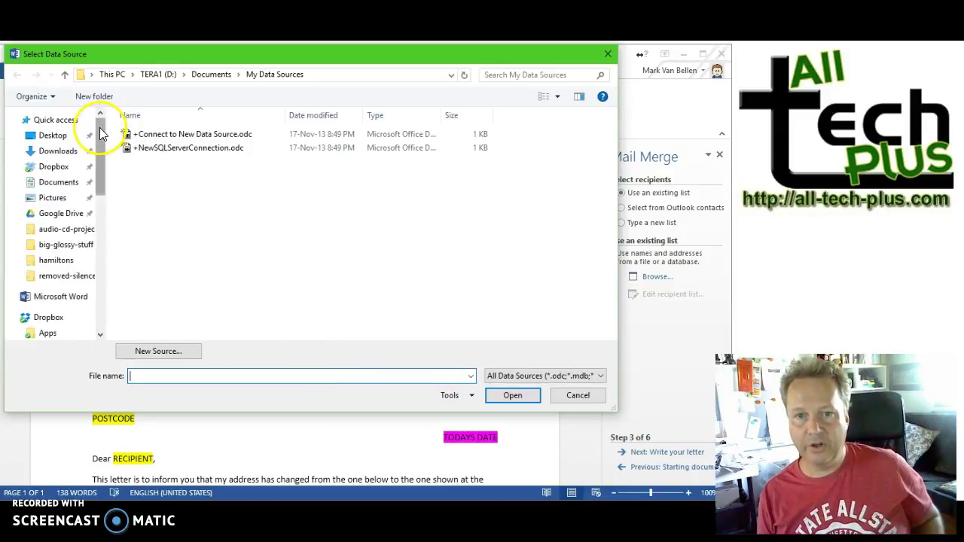
{"action": "left_click", "coordinate": [67, 245]}
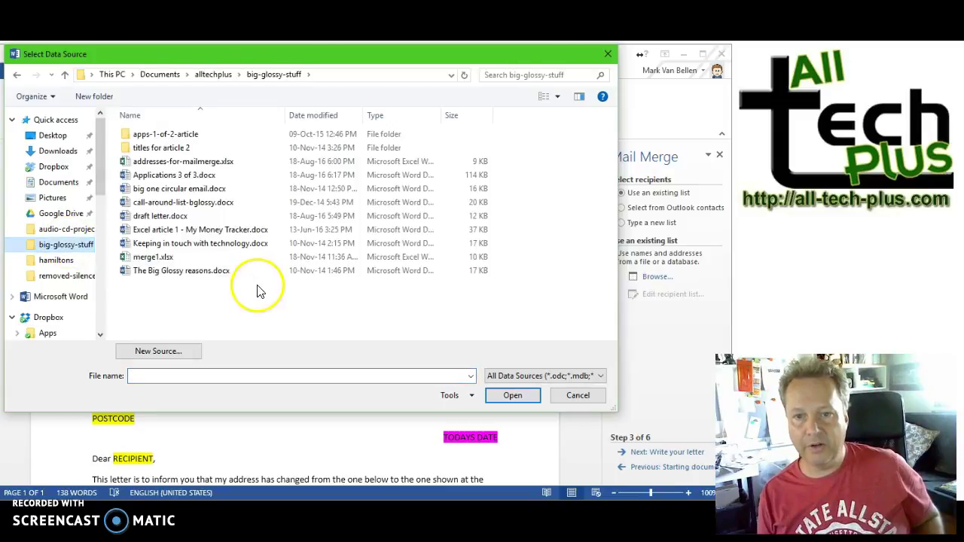
{"action": "left_click", "coordinate": [197, 163]}
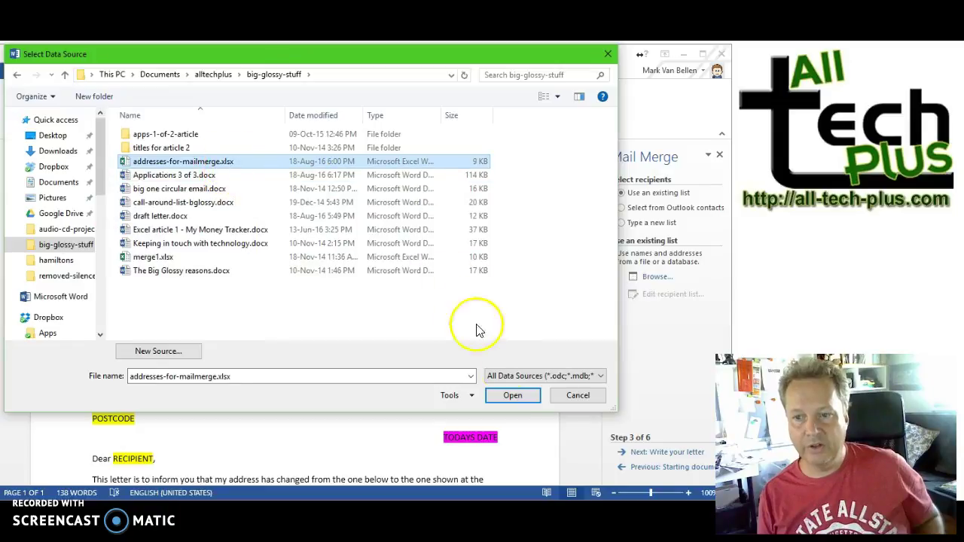
{"action": "left_click", "coordinate": [512, 395]}
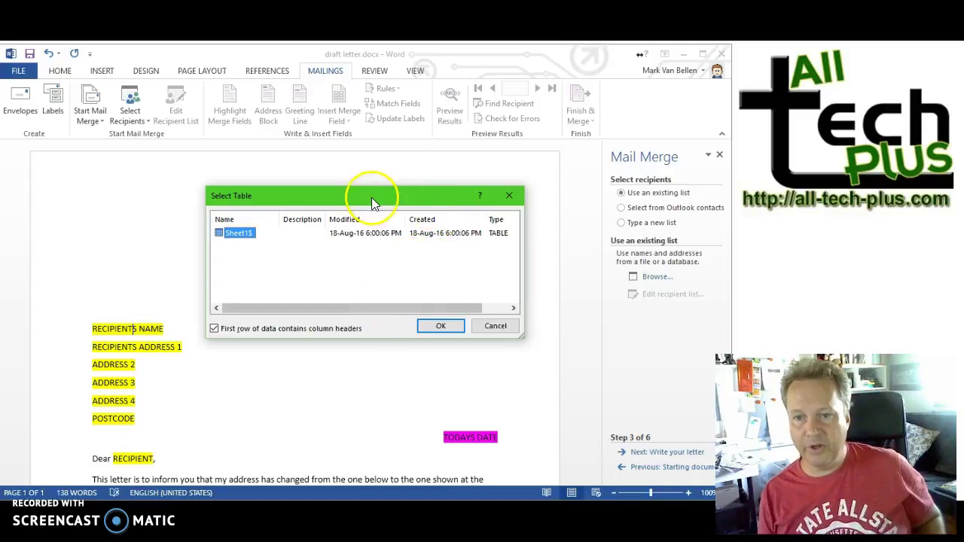
{"action": "left_click", "coordinate": [438, 326]}
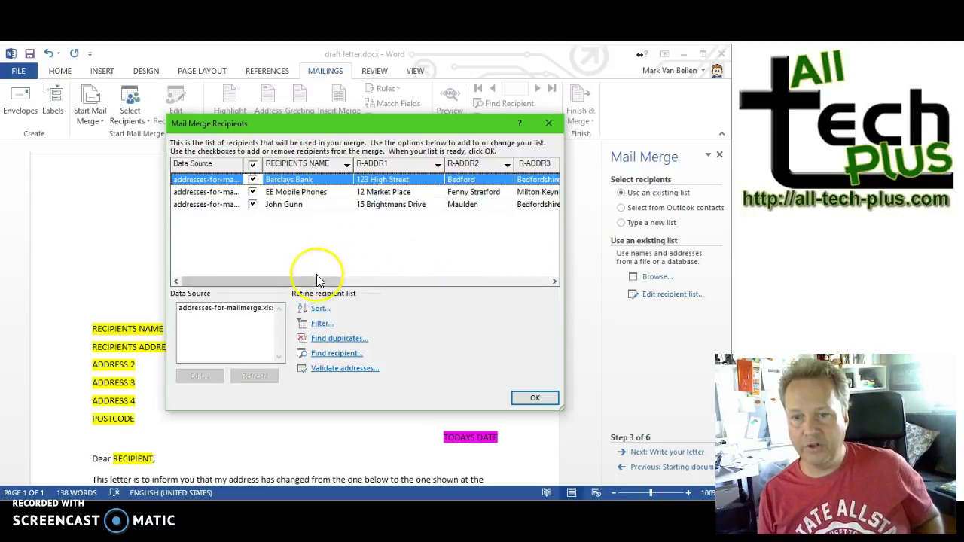
{"action": "left_click_drag", "start_coordinate": [316, 285], "coordinate": [287, 273]}
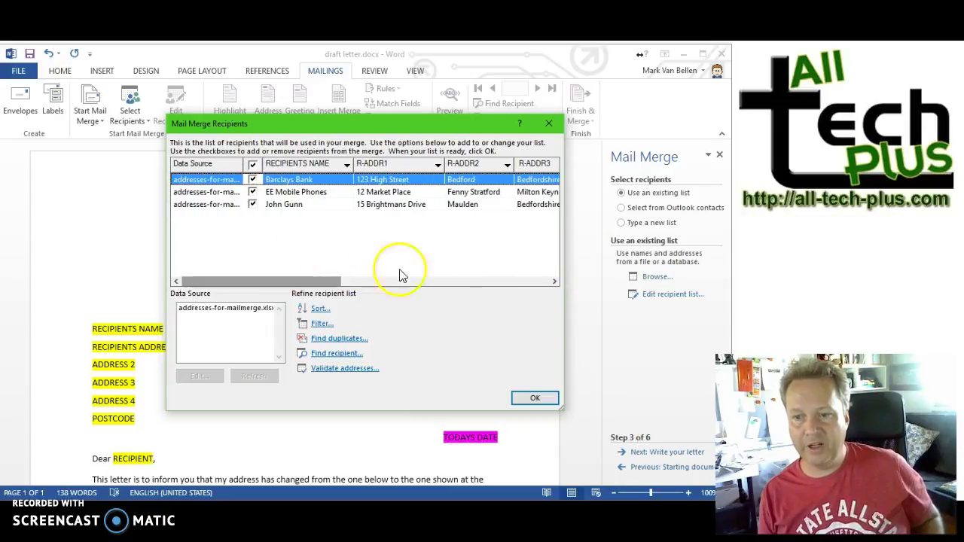
{"action": "left_click", "coordinate": [534, 399]}
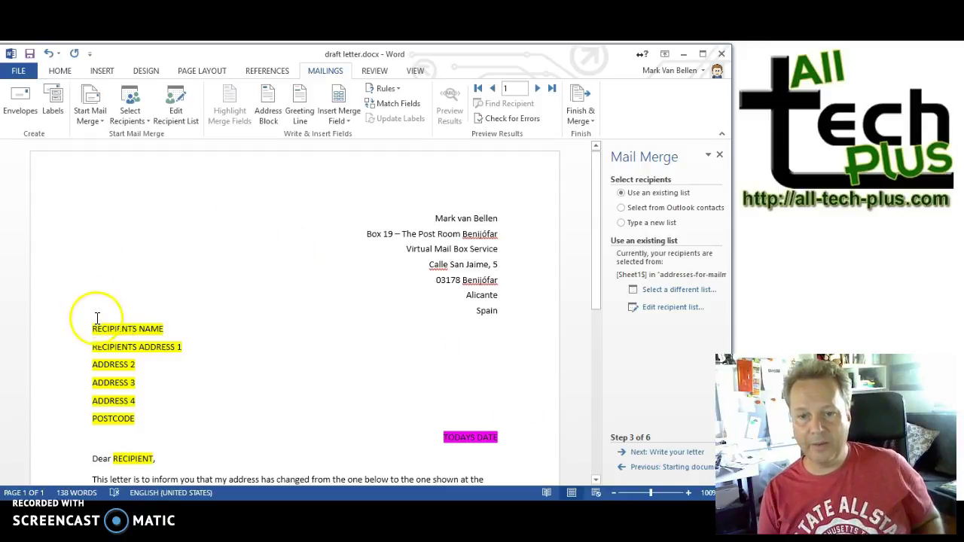
Step: Replace the recipient name, address 1 and address 2 placeholders with RECIPIENTS_NAME, RADDR1 and RADDR2 fields
{"action": "left_click_drag", "start_coordinate": [90, 329], "coordinate": [164, 327]}
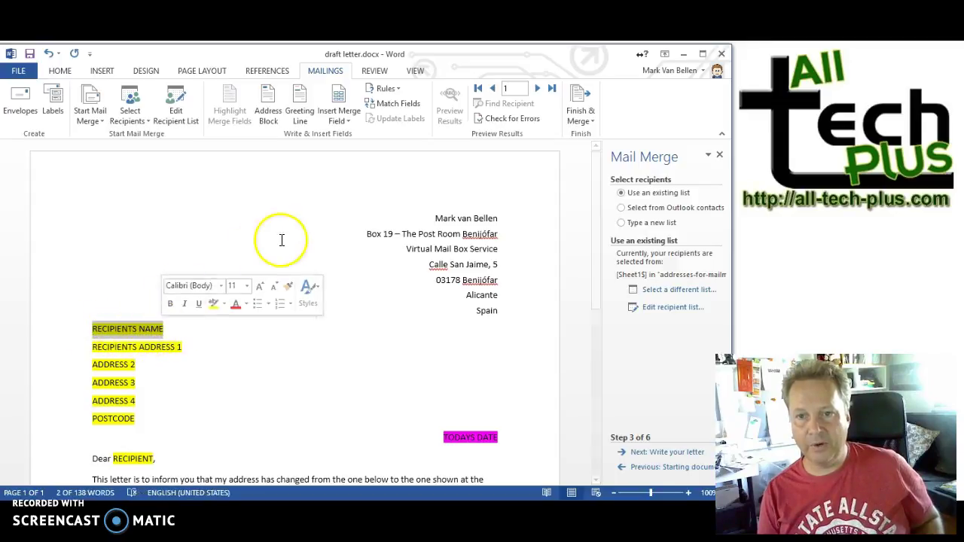
{"action": "left_click", "coordinate": [349, 122]}
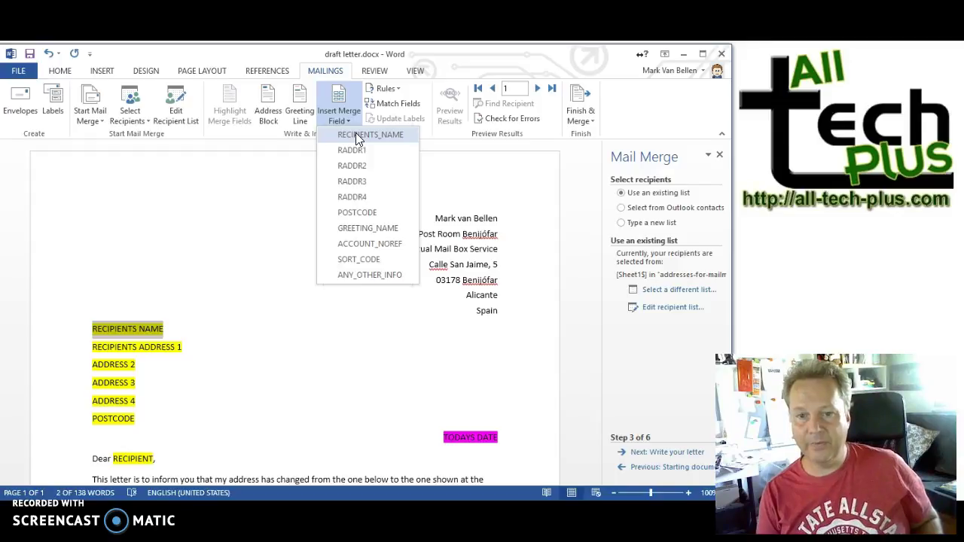
{"action": "left_click", "coordinate": [356, 134]}
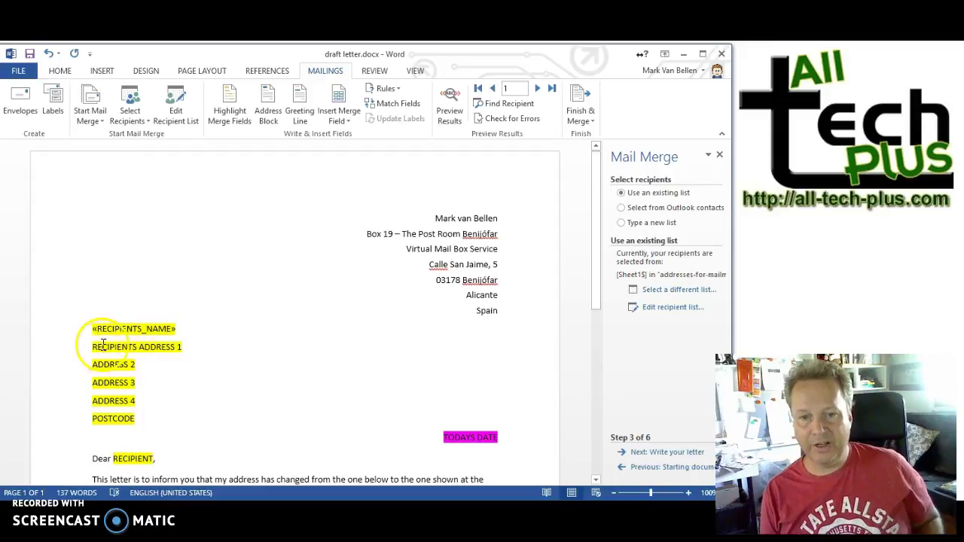
{"action": "left_click_drag", "start_coordinate": [93, 348], "coordinate": [185, 349]}
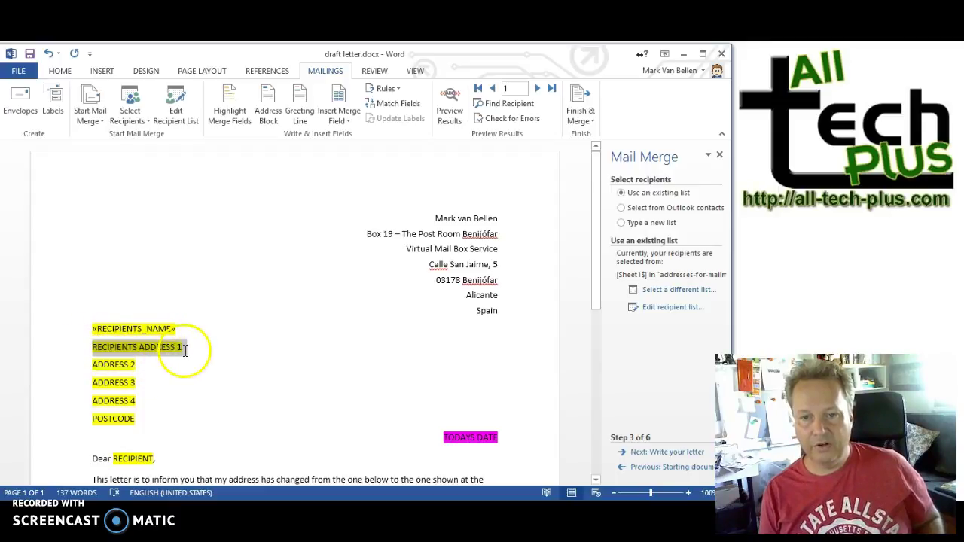
{"action": "left_click", "coordinate": [338, 121]}
{"action": "left_click", "coordinate": [345, 150]}
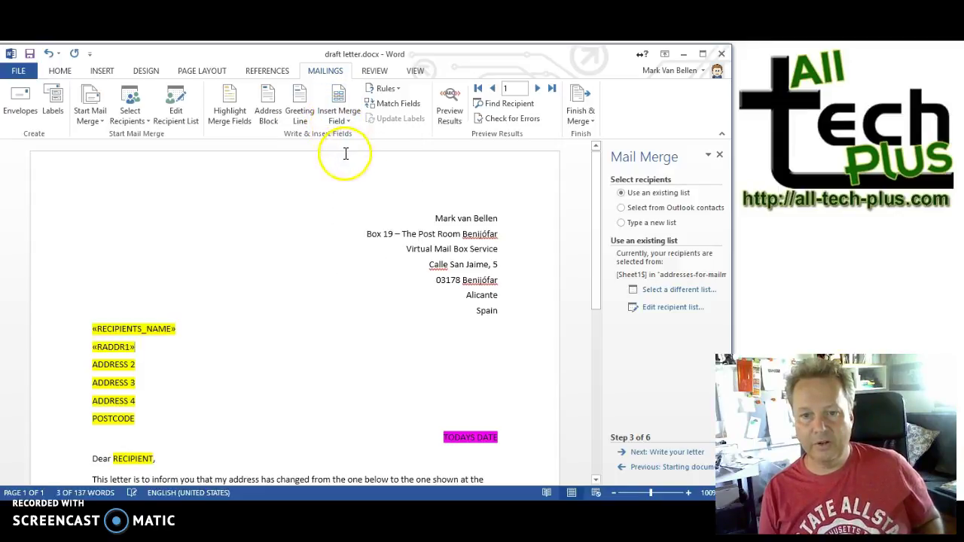
{"action": "left_click_drag", "start_coordinate": [95, 366], "coordinate": [140, 358]}
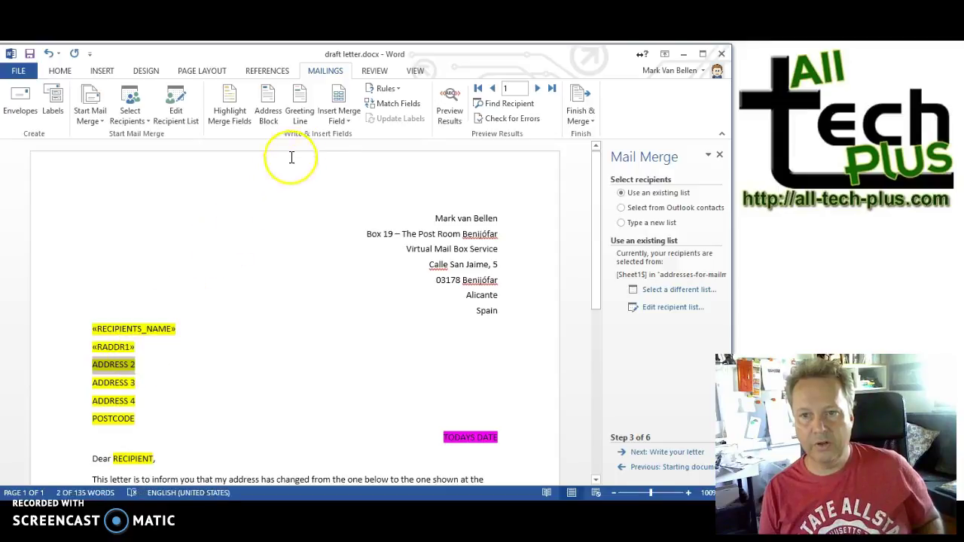
{"action": "left_click", "coordinate": [351, 121]}
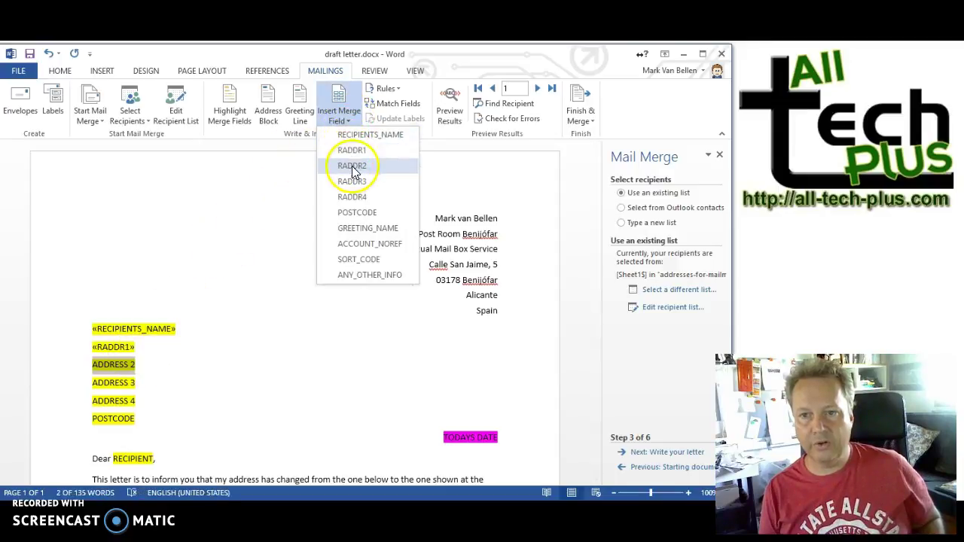
{"action": "left_click", "coordinate": [351, 171]}
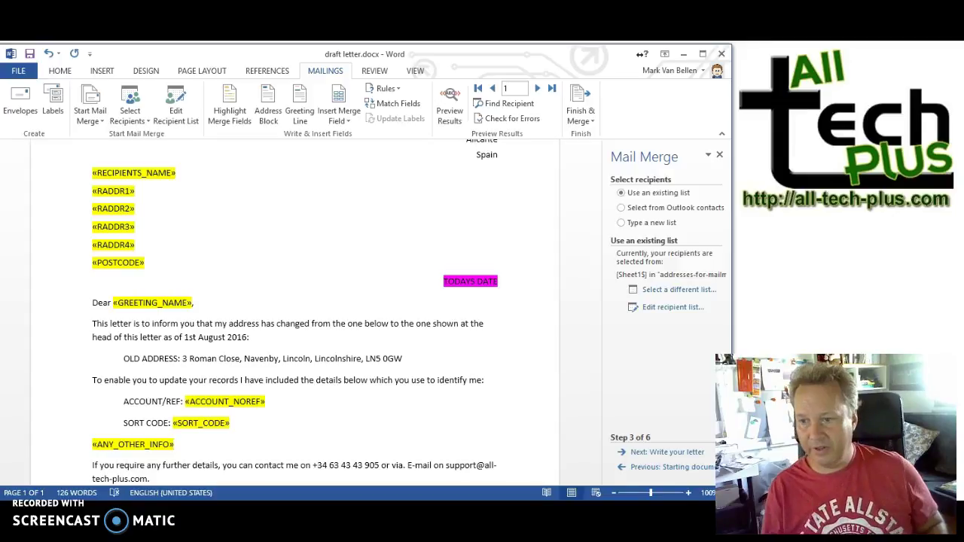
{"action": "mouse_move", "coordinate": [93, 175]}
{"action": "left_mouse_down"}
{"action": "mouse_move", "coordinate": [131, 189]}
{"action": "mouse_move", "coordinate": [134, 230]}
{"action": "mouse_move", "coordinate": [150, 259]}
{"action": "left_mouse_up"}
Step: Set highlight to No Color on the address, greeting, account, sort code and other-info fields
{"action": "left_click", "coordinate": [60, 71]}
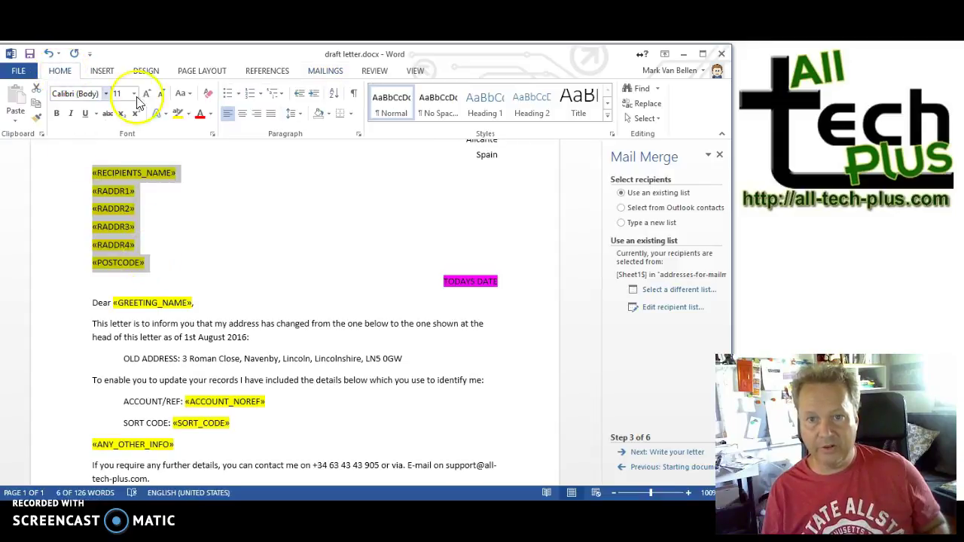
{"action": "left_click", "coordinate": [188, 113]}
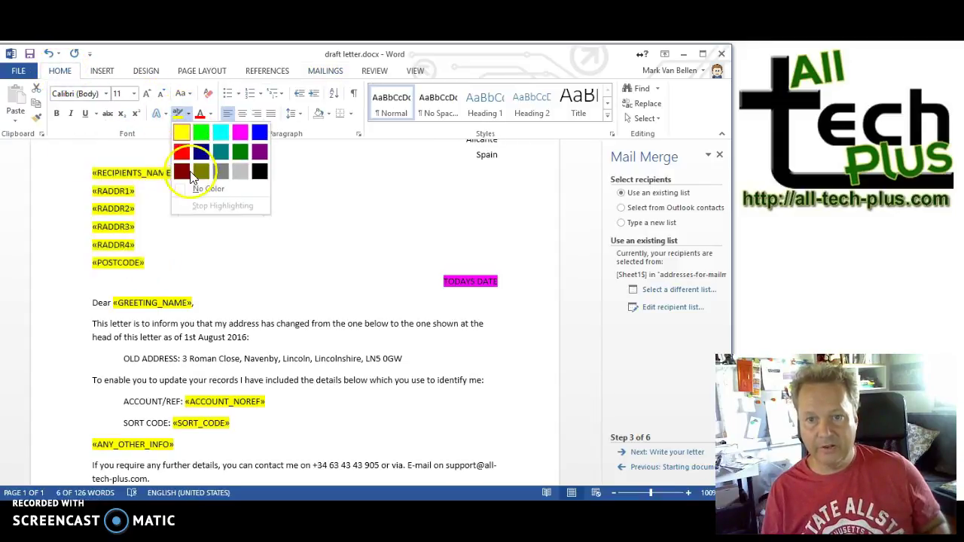
{"action": "left_click", "coordinate": [200, 189]}
{"action": "left_click", "coordinate": [202, 191]}
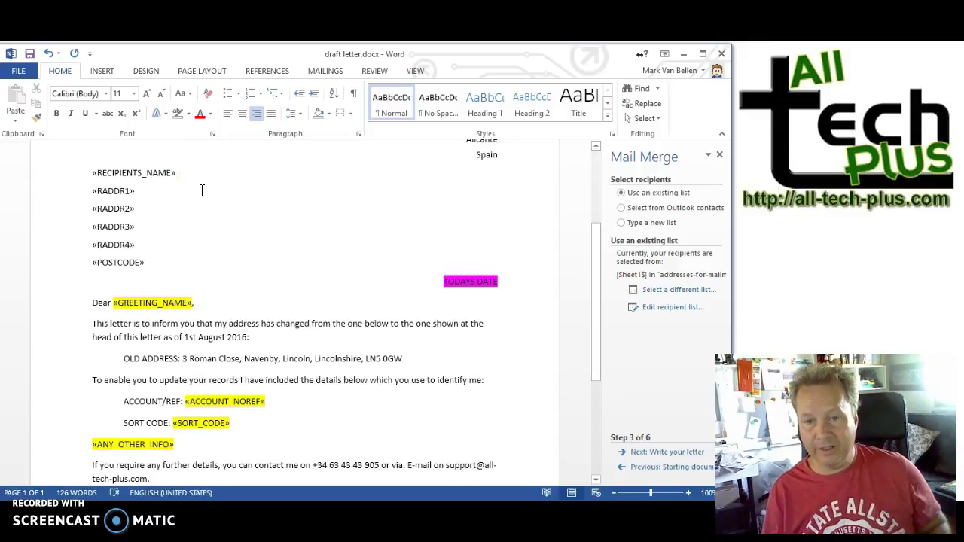
{"action": "left_click_drag", "start_coordinate": [112, 302], "coordinate": [151, 302]}
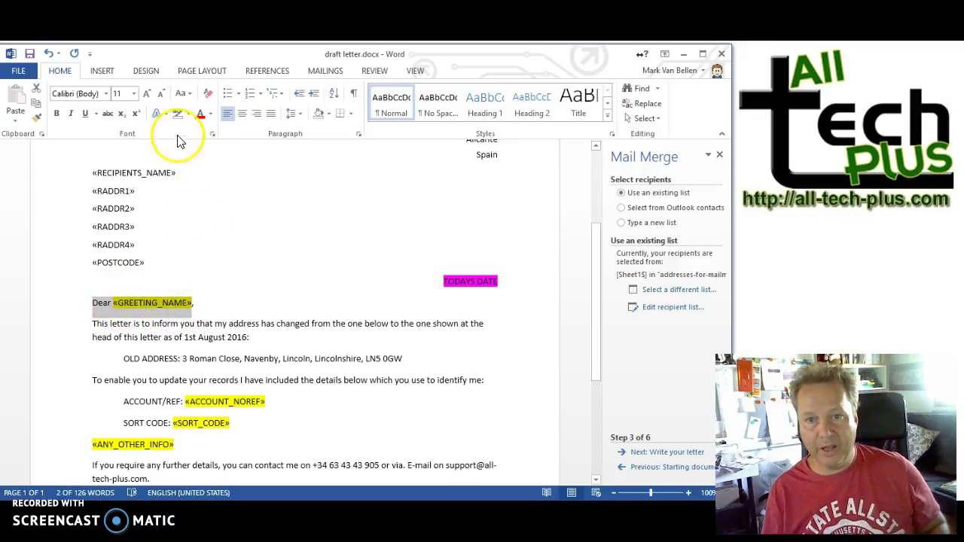
{"action": "left_click", "coordinate": [178, 114]}
{"action": "mouse_move", "coordinate": [186, 401]}
{"action": "left_mouse_down"}
{"action": "mouse_move", "coordinate": [221, 433]}
{"action": "mouse_move", "coordinate": [218, 445]}
{"action": "left_mouse_up"}
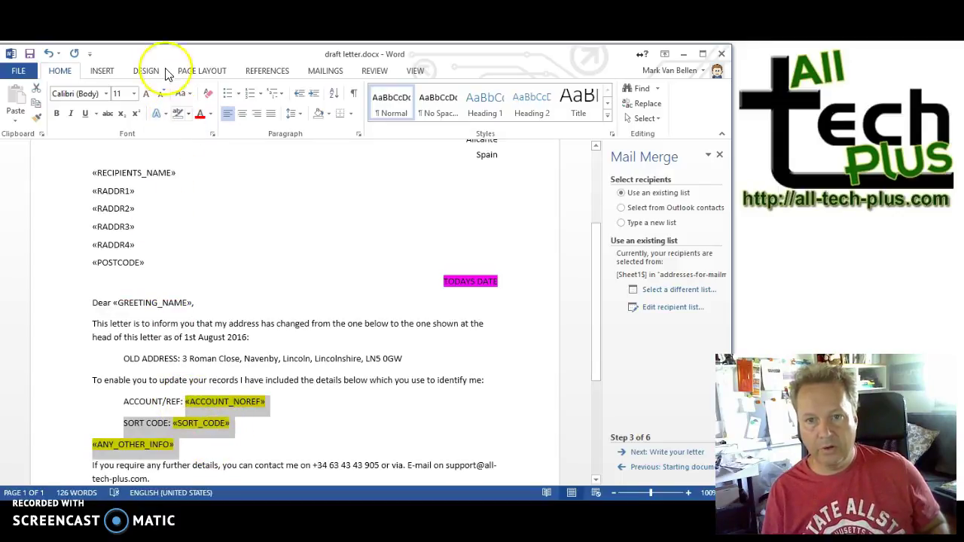
{"action": "left_click", "coordinate": [179, 114]}
{"action": "left_click", "coordinate": [189, 301]}
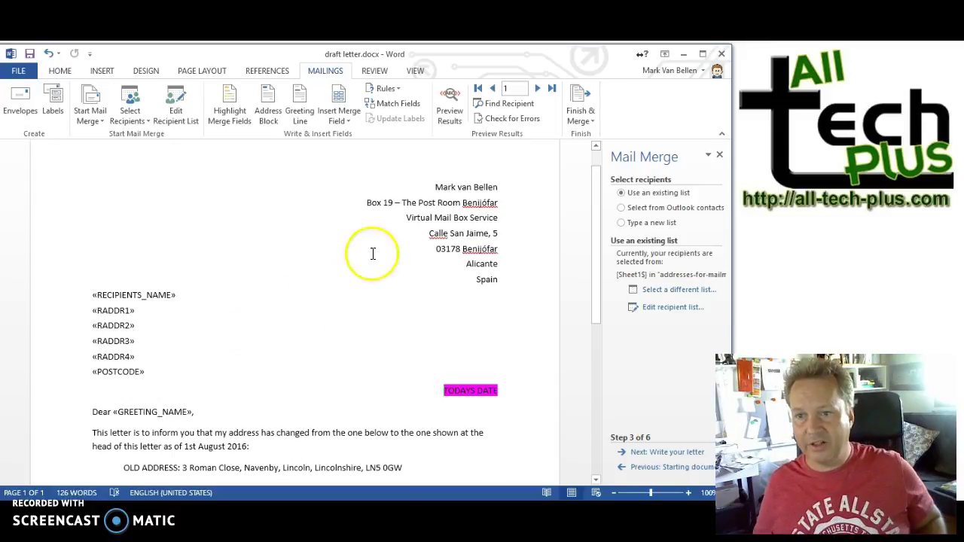
Step: Turn on Preview Results and scroll through the Barclays Bank letter
{"action": "left_click", "coordinate": [452, 113]}
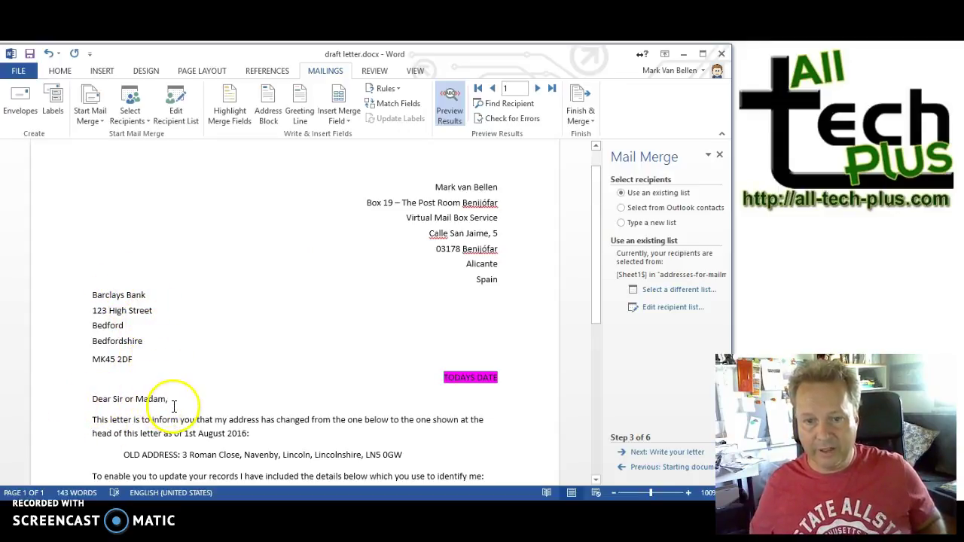
{"action": "scroll", "coordinate": [174, 400], "scroll_direction": "down", "scroll_amount": 1}
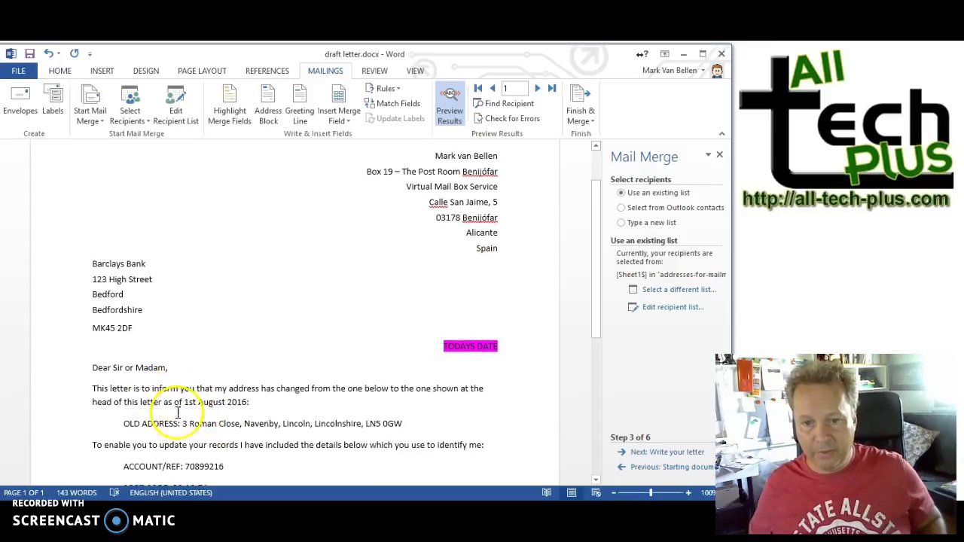
{"action": "scroll", "coordinate": [150, 400], "scroll_direction": "down", "scroll_amount": 2}
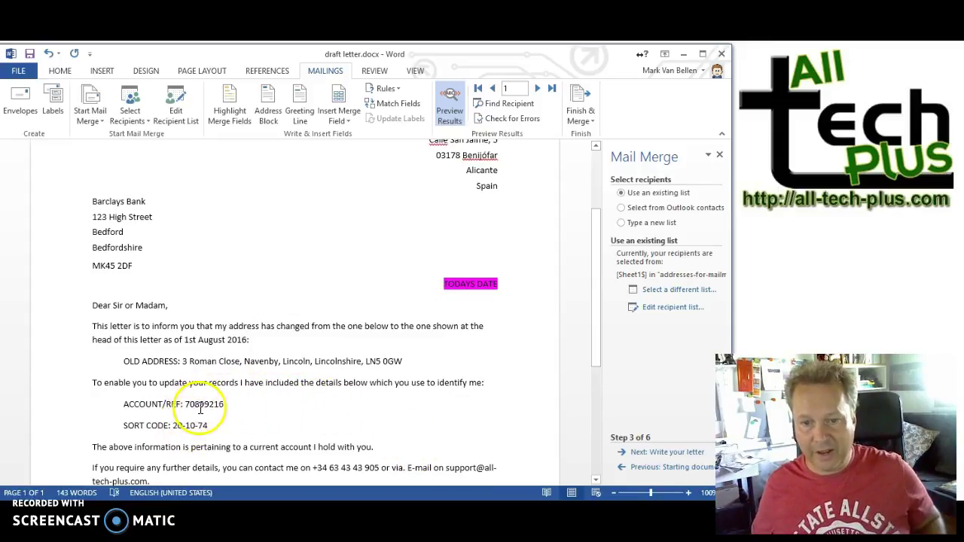
{"action": "scroll", "coordinate": [188, 426], "scroll_direction": "down", "scroll_amount": 1}
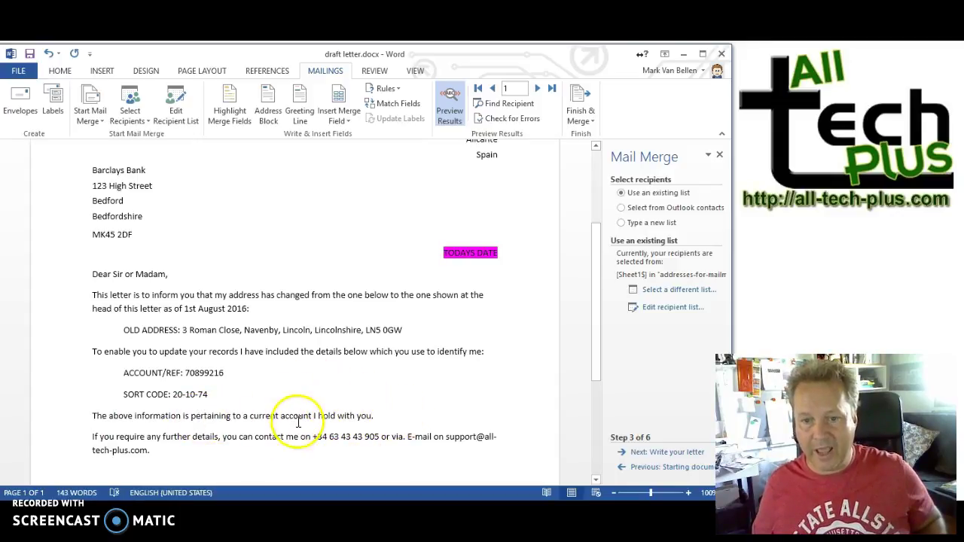
Step: Preview record 2 and select its empty SORT CODE line
{"action": "left_click", "coordinate": [538, 89]}
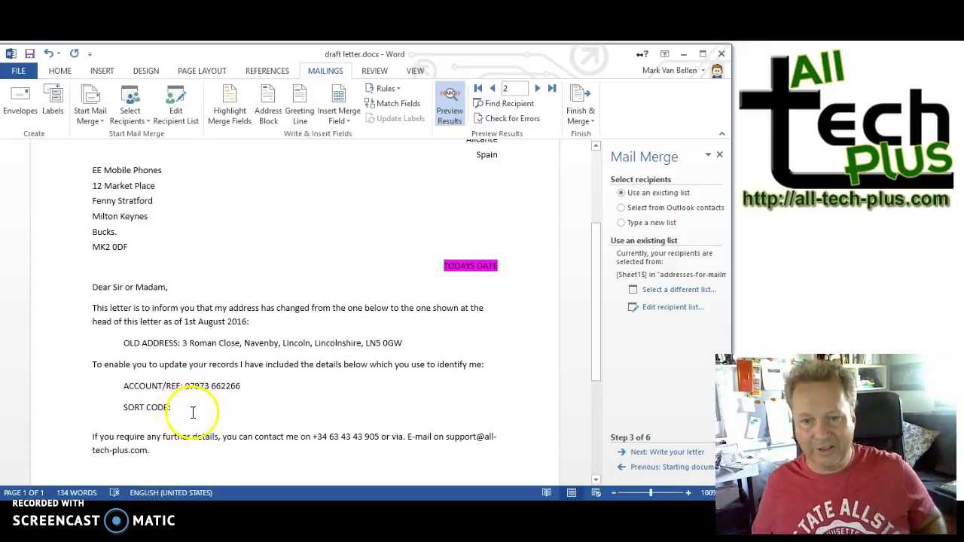
{"action": "left_click_drag", "start_coordinate": [181, 407], "coordinate": [121, 407]}
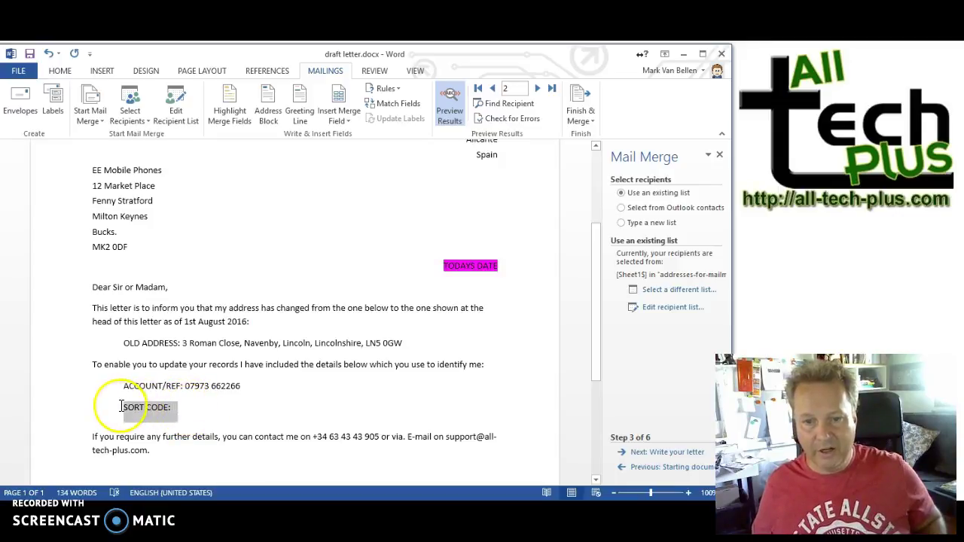
{"action": "left_click", "coordinate": [215, 412]}
{"action": "left_click", "coordinate": [206, 419]}
{"action": "left_click_drag", "start_coordinate": [176, 404], "coordinate": [111, 414]}
Step: Look at the If…Then…Else rule without adding it, then preview record 3
{"action": "left_click", "coordinate": [401, 91]}
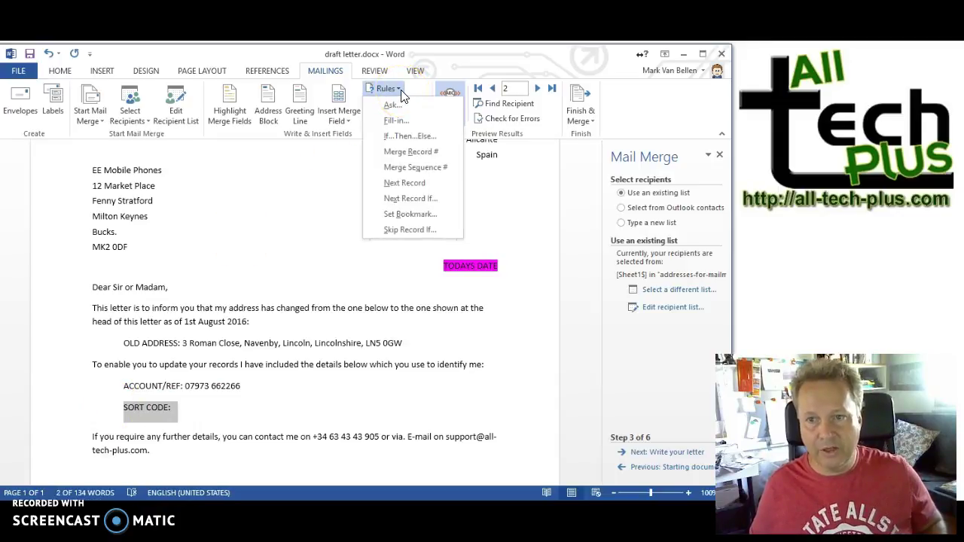
{"action": "left_click", "coordinate": [412, 137]}
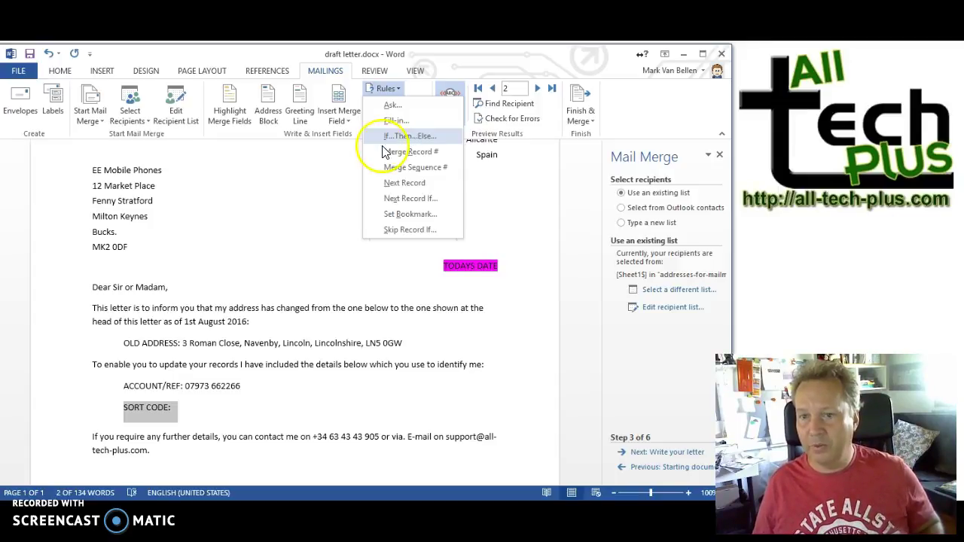
{"action": "left_click", "coordinate": [296, 189]}
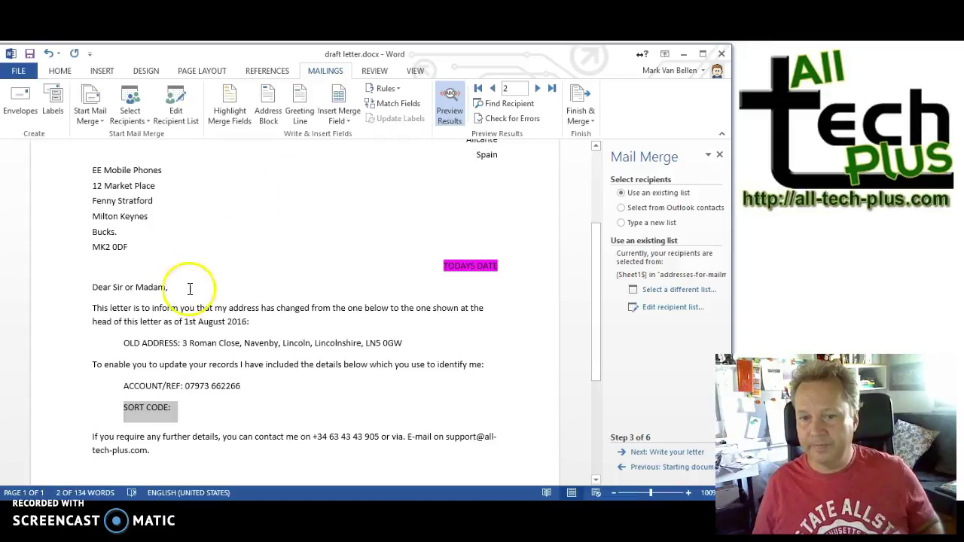
{"action": "left_click", "coordinate": [536, 89]}
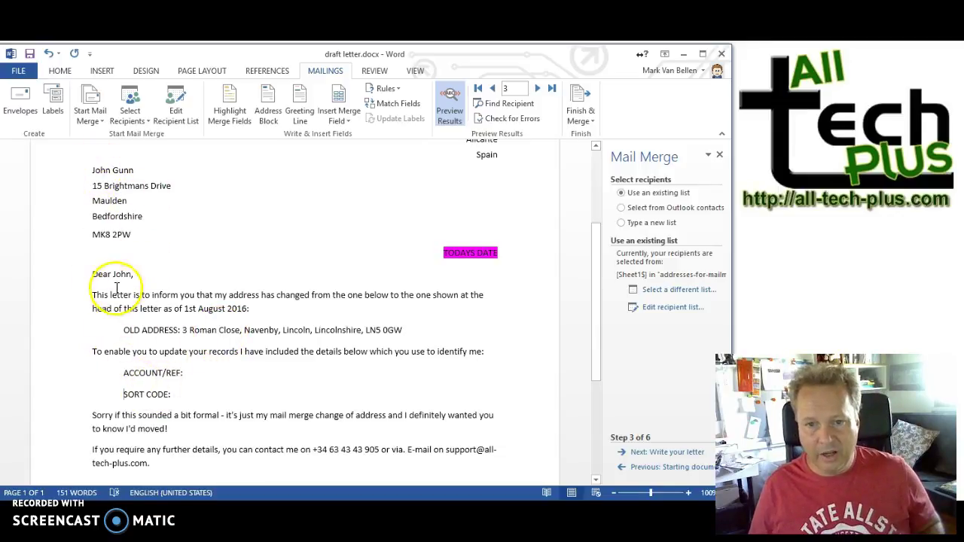
Step: Select the account/sort code lines and intro sentence, and browse Rules without adding one
{"action": "left_click", "coordinate": [125, 394]}
{"action": "left_click_drag", "start_coordinate": [123, 373], "coordinate": [187, 400]}
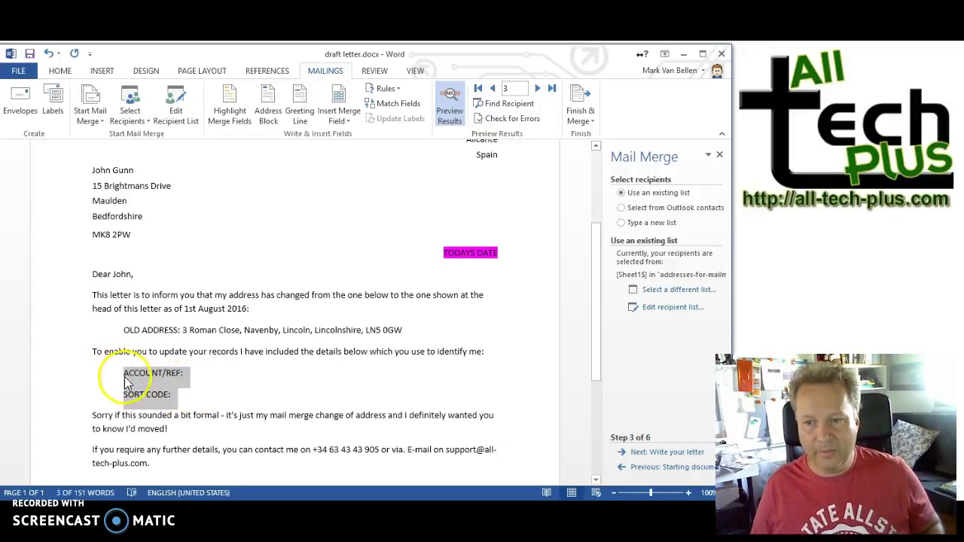
{"action": "left_click", "coordinate": [92, 352]}
{"action": "left_click_drag", "start_coordinate": [92, 352], "coordinate": [490, 360]}
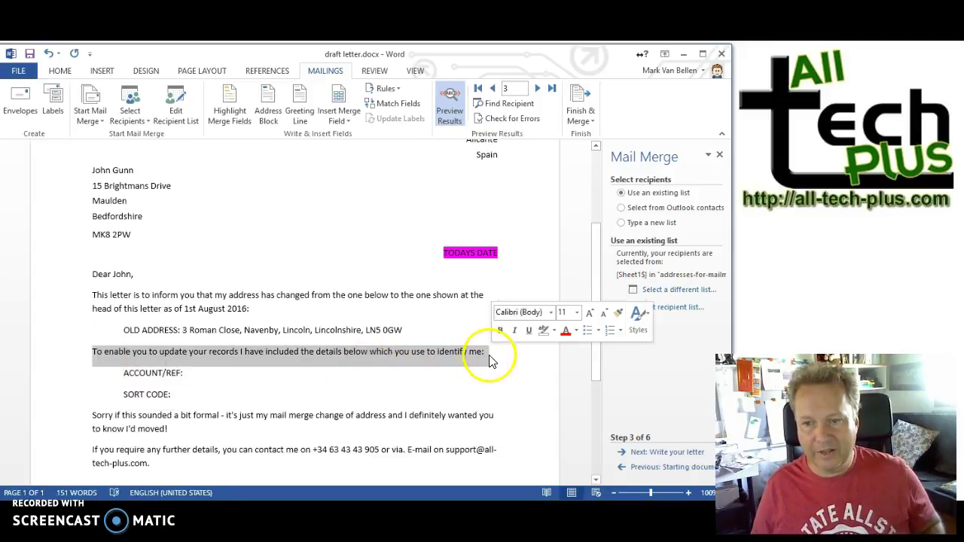
{"action": "left_click", "coordinate": [398, 89]}
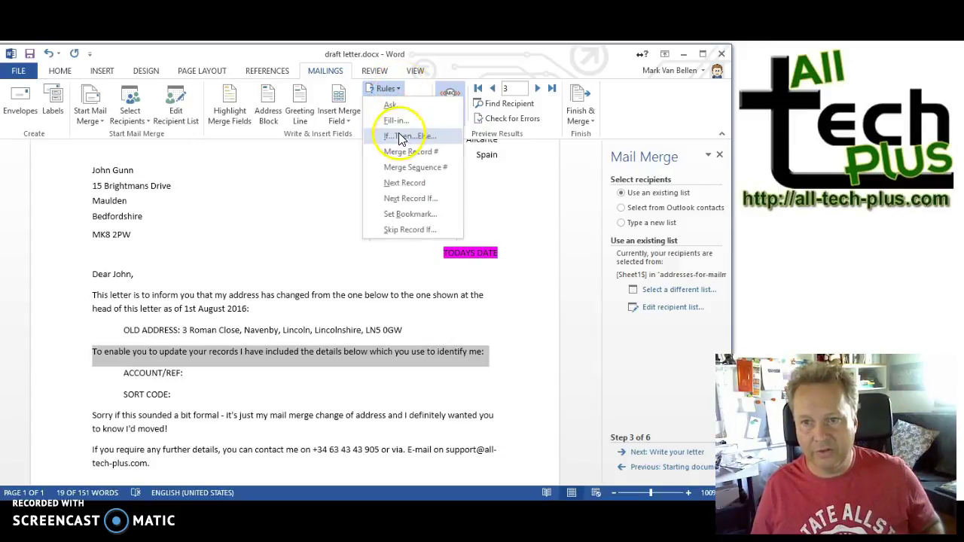
{"action": "left_click", "coordinate": [160, 401]}
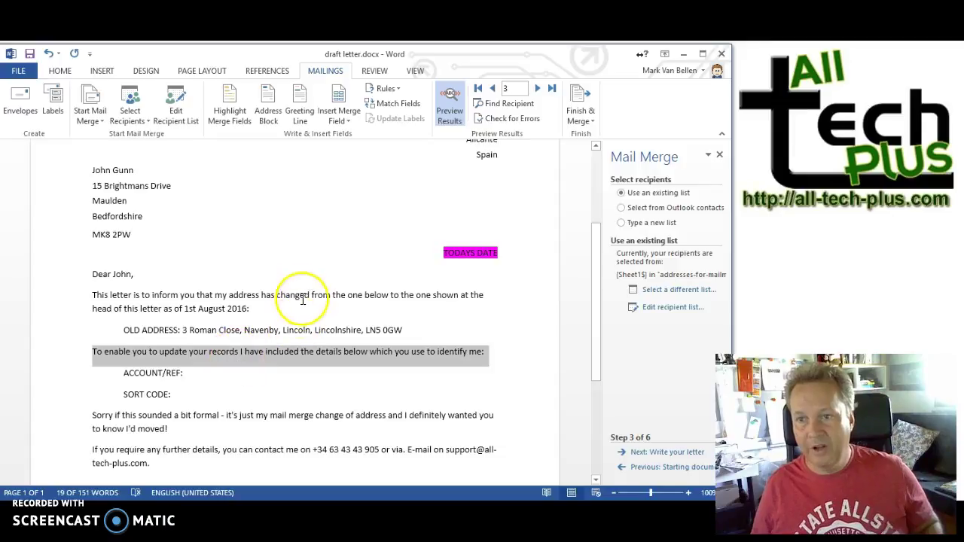
Step: Step back to record 1, turn off Preview Results and select the TODAYS DATE placeholder
{"action": "left_click", "coordinate": [492, 88]}
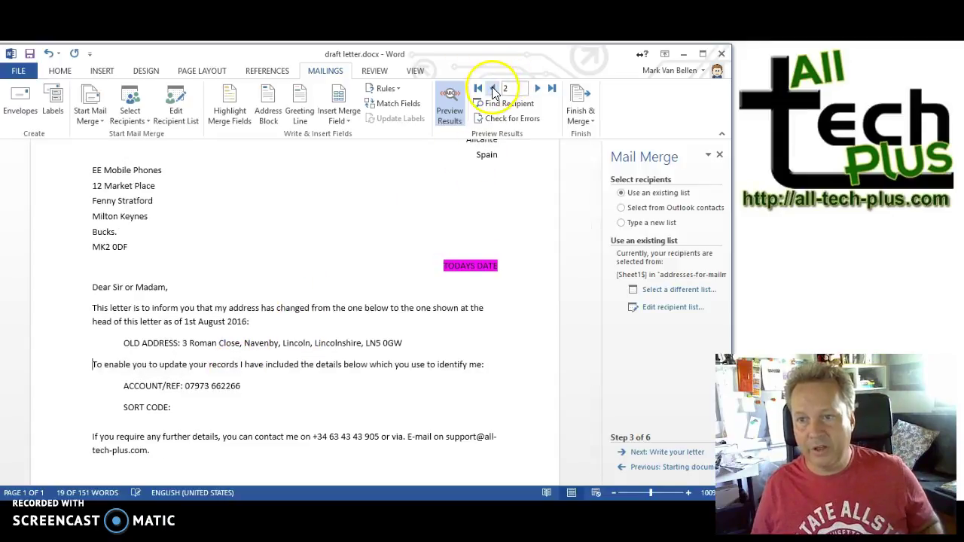
{"action": "left_click", "coordinate": [492, 88]}
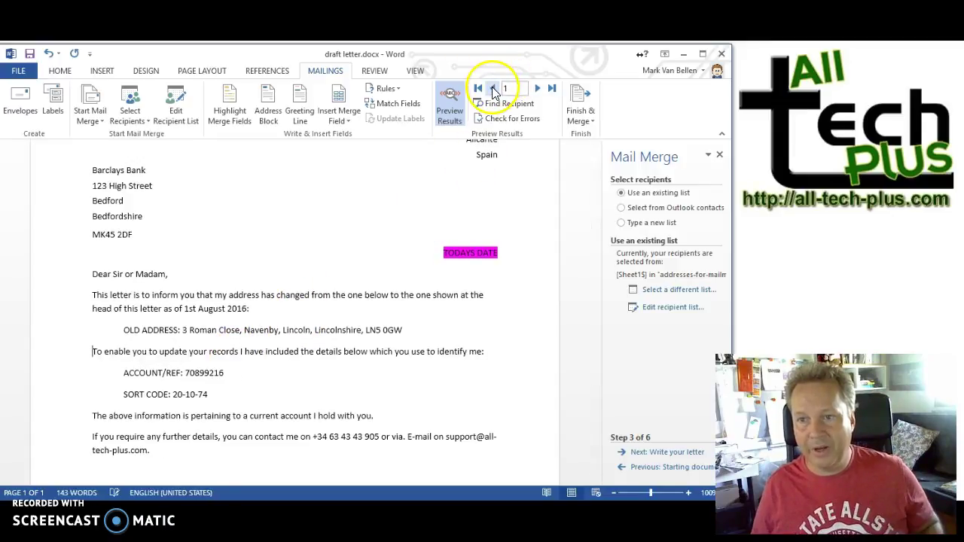
{"action": "left_click", "coordinate": [450, 105]}
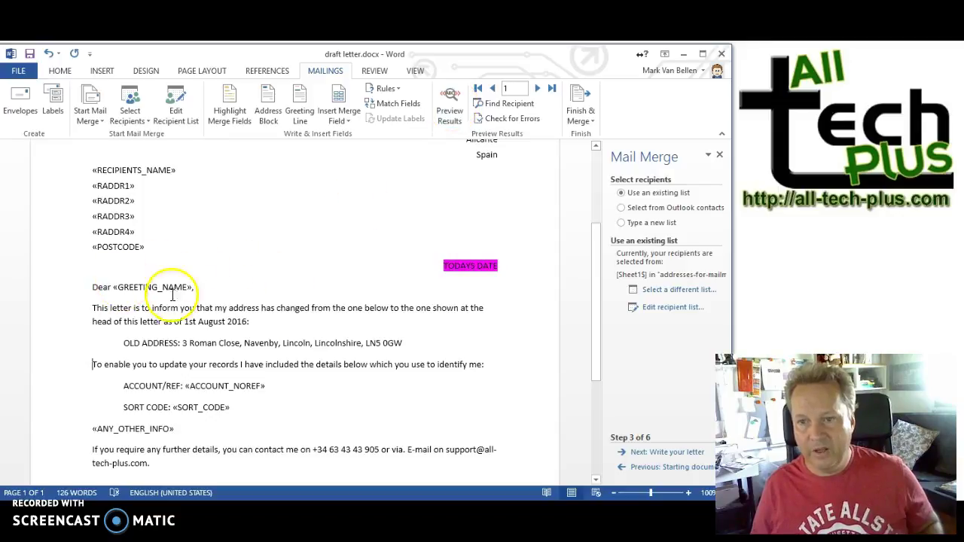
{"action": "left_click_drag", "start_coordinate": [444, 266], "coordinate": [500, 266]}
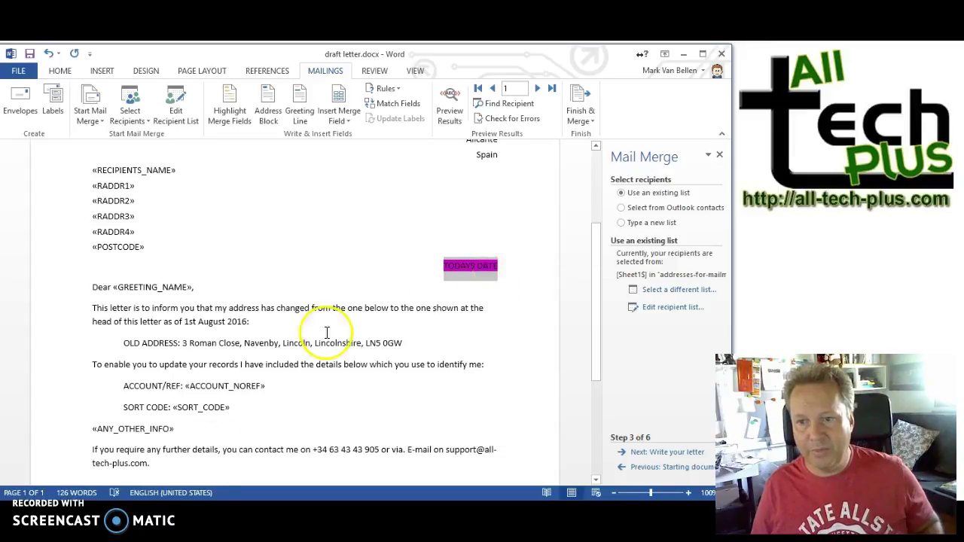
Step: Replace TODAYS DATE with the date 'Friday, August 19, 2016' and select it
{"action": "left_click", "coordinate": [101, 74]}
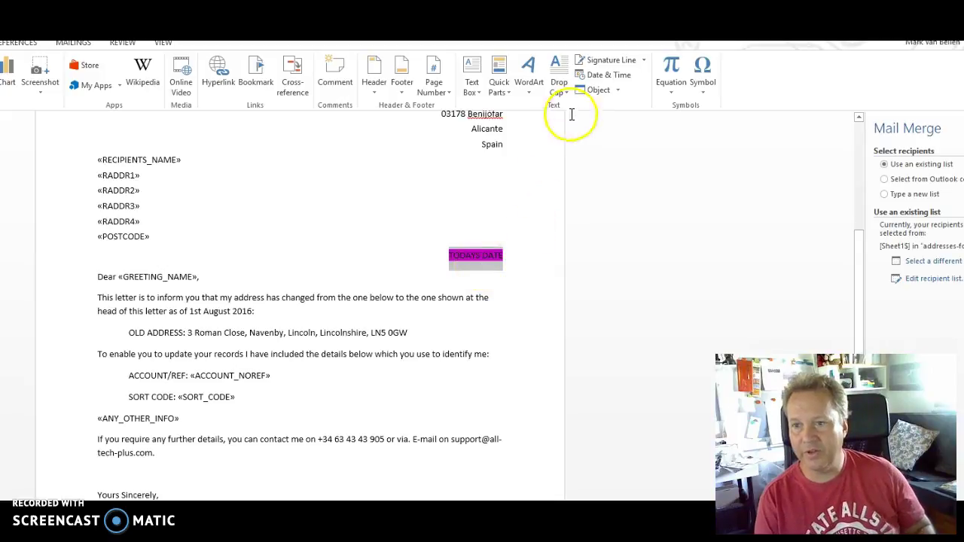
{"action": "left_click", "coordinate": [600, 77]}
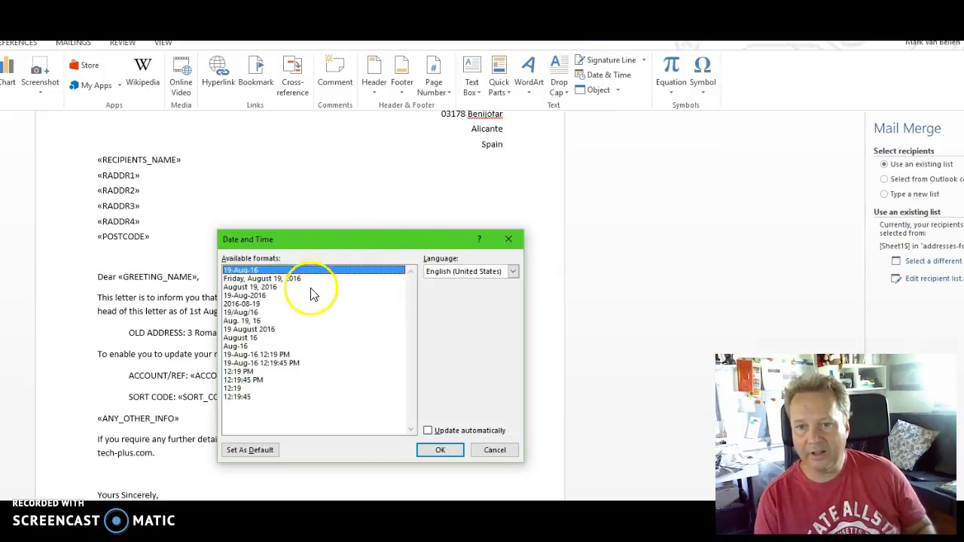
{"action": "left_click", "coordinate": [266, 279]}
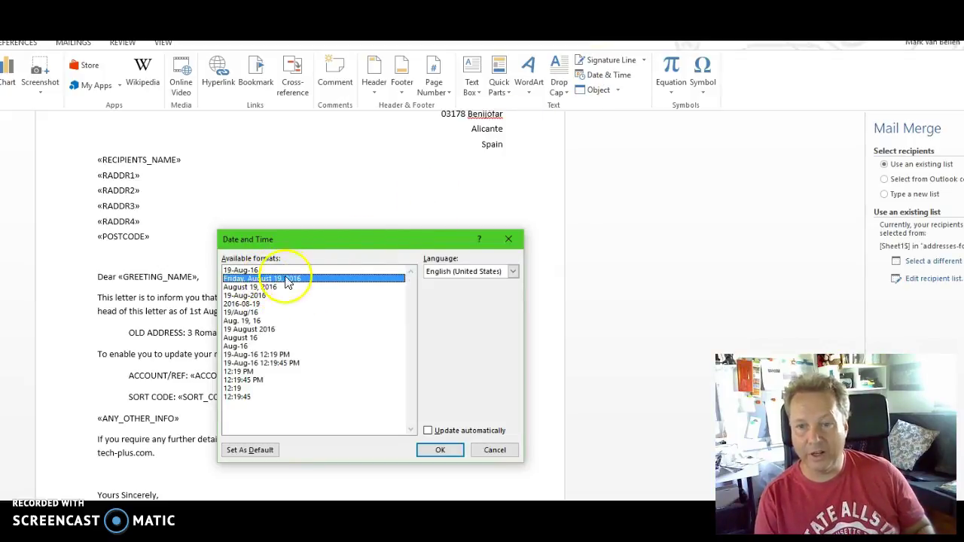
{"action": "left_click", "coordinate": [441, 449]}
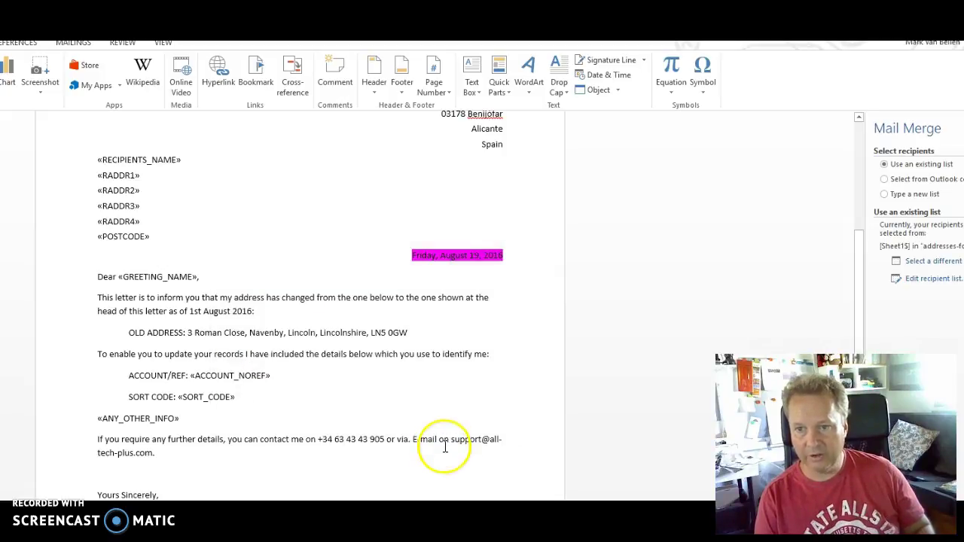
{"action": "left_click_drag", "start_coordinate": [413, 256], "coordinate": [502, 253]}
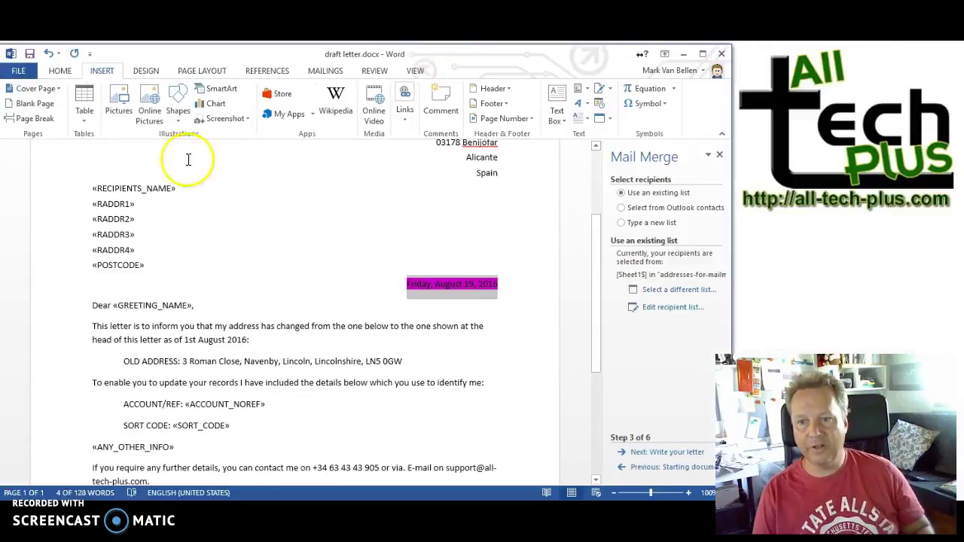
Step: Set the date's highlight to No Color and select the MY SCANNED IN SIGNATURE placeholder
{"action": "left_click", "coordinate": [61, 72]}
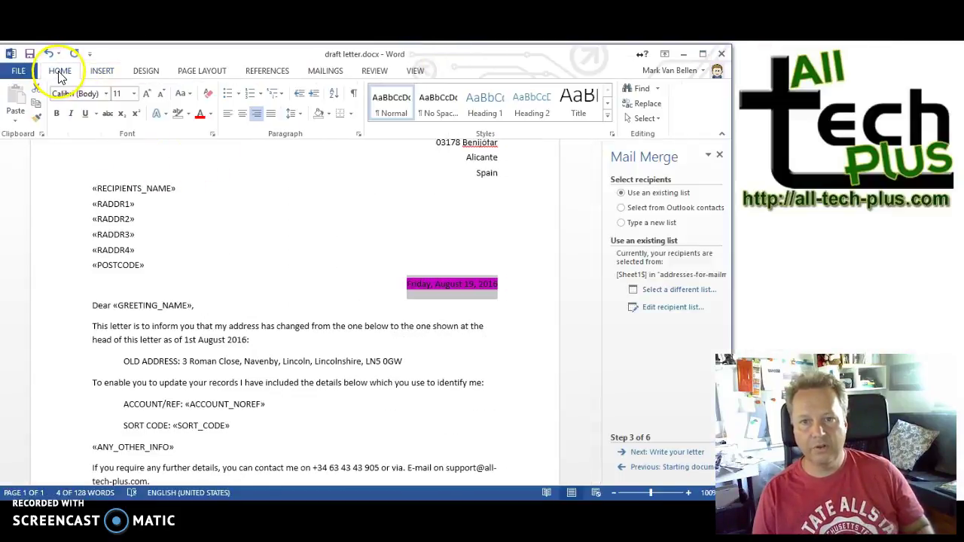
{"action": "left_click", "coordinate": [177, 114]}
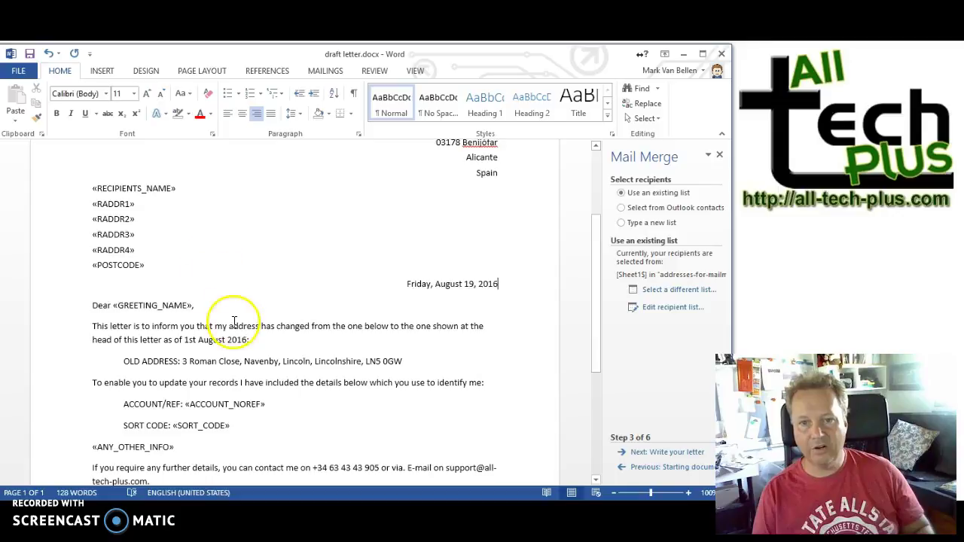
{"action": "scroll", "coordinate": [231, 327], "scroll_direction": "down", "scroll_amount": 2}
{"action": "scroll", "coordinate": [230, 326], "scroll_direction": "down", "scroll_amount": 3}
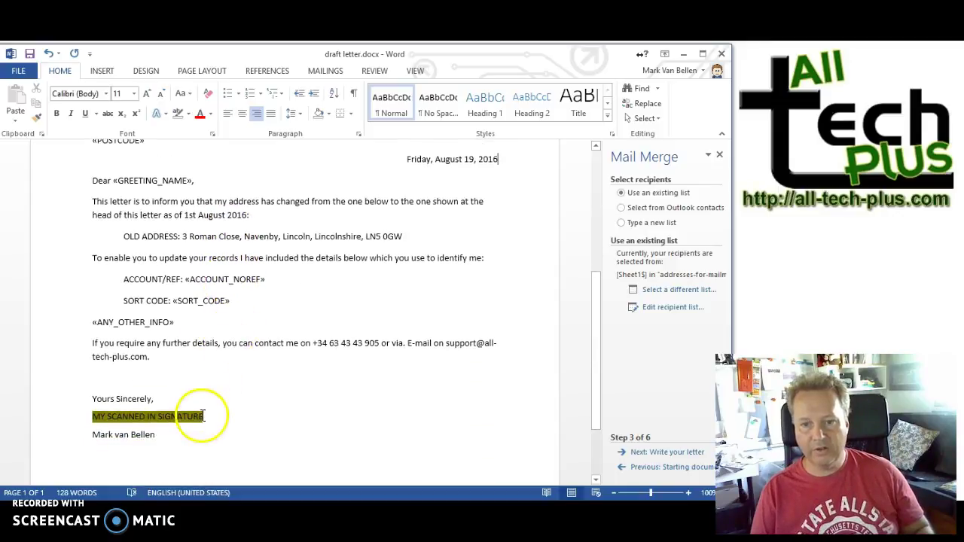
{"action": "triple_click", "coordinate": [205, 418]}
{"action": "mouse_move", "coordinate": [205, 417]}
{"action": "left_mouse_down"}
{"action": "mouse_move", "coordinate": [156, 414]}
{"action": "mouse_move", "coordinate": [97, 439]}
{"action": "mouse_move", "coordinate": [90, 421]}
{"action": "mouse_move", "coordinate": [92, 428]}
{"action": "left_mouse_up"}
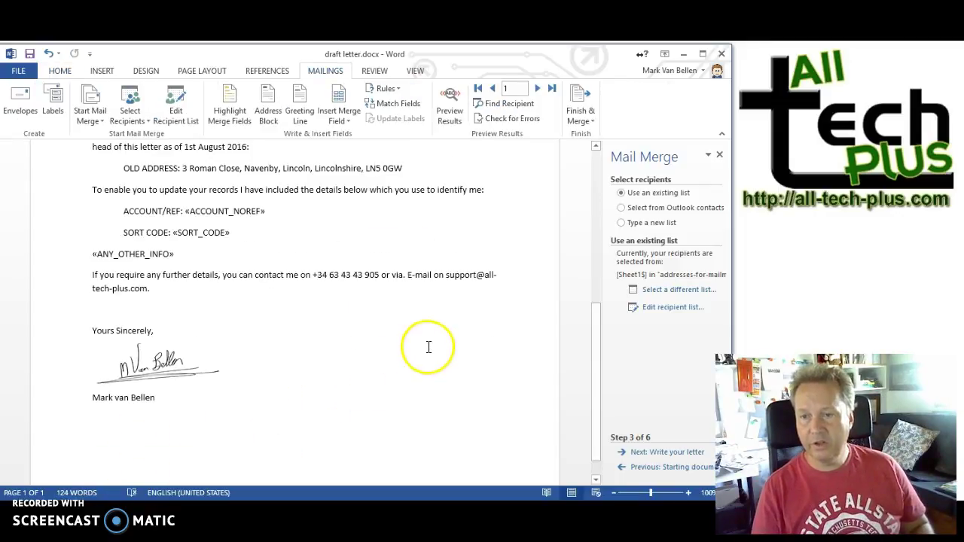
Step: Set Finish & Merge's Print Documents to print records from 1 to 2 only
{"action": "left_click", "coordinate": [596, 121]}
{"action": "left_click", "coordinate": [600, 153]}
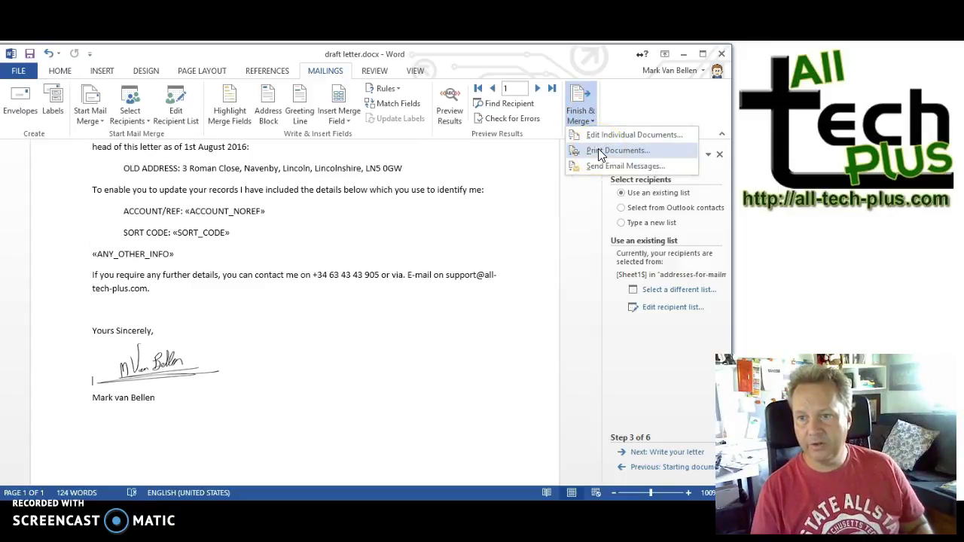
{"action": "left_click", "coordinate": [598, 150]}
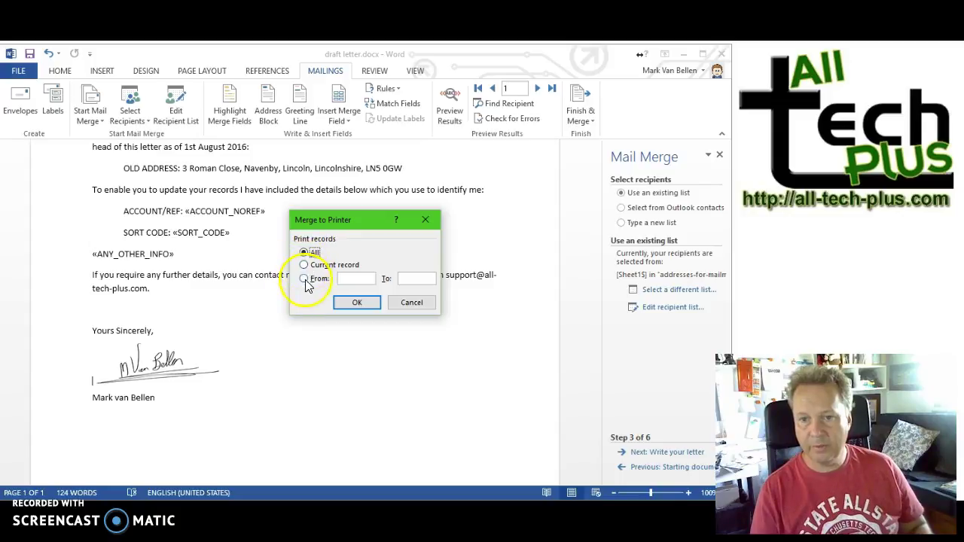
{"action": "type", "text": "1"}
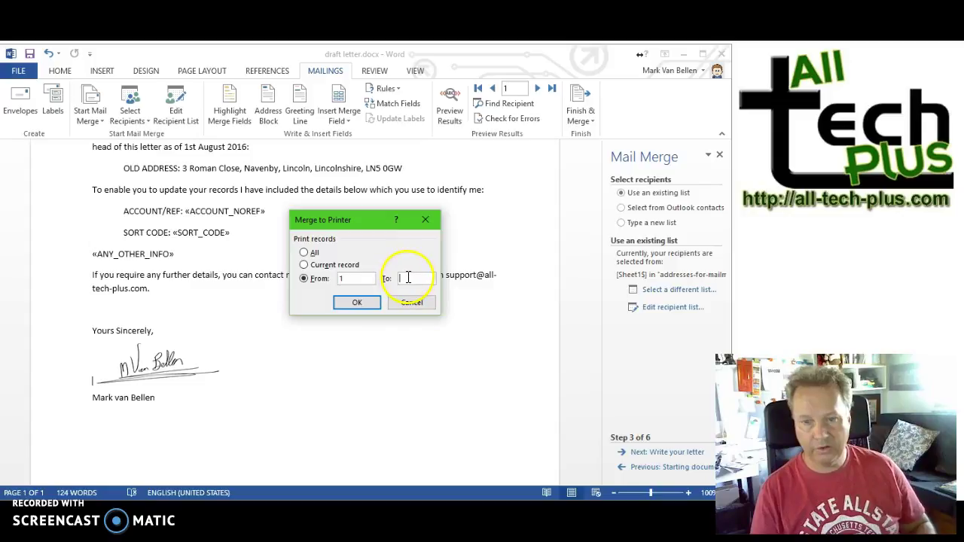
{"action": "left_click", "coordinate": [407, 272]}
{"action": "type", "text": "2"}
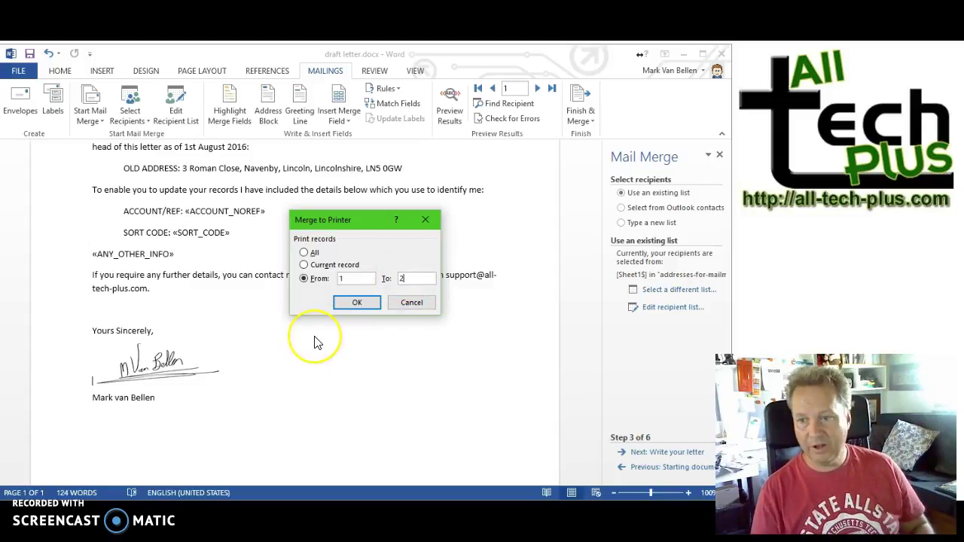